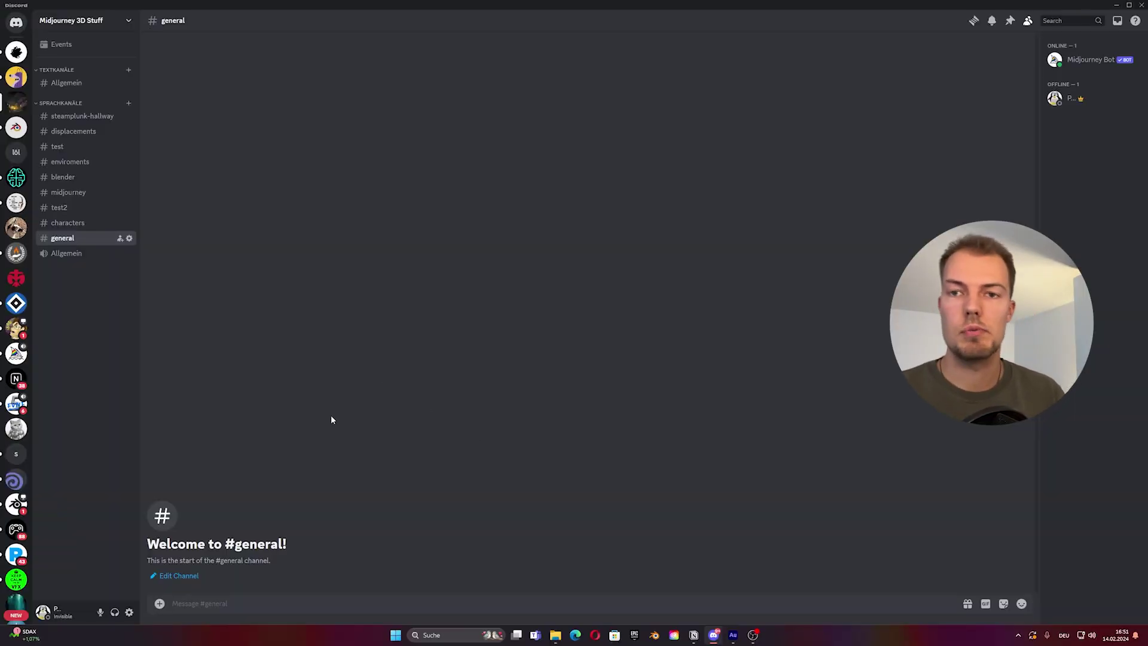
# Step: Run the Midjourney /settings command in the general channel and view the available model versions
pyautogui.click(295, 601)
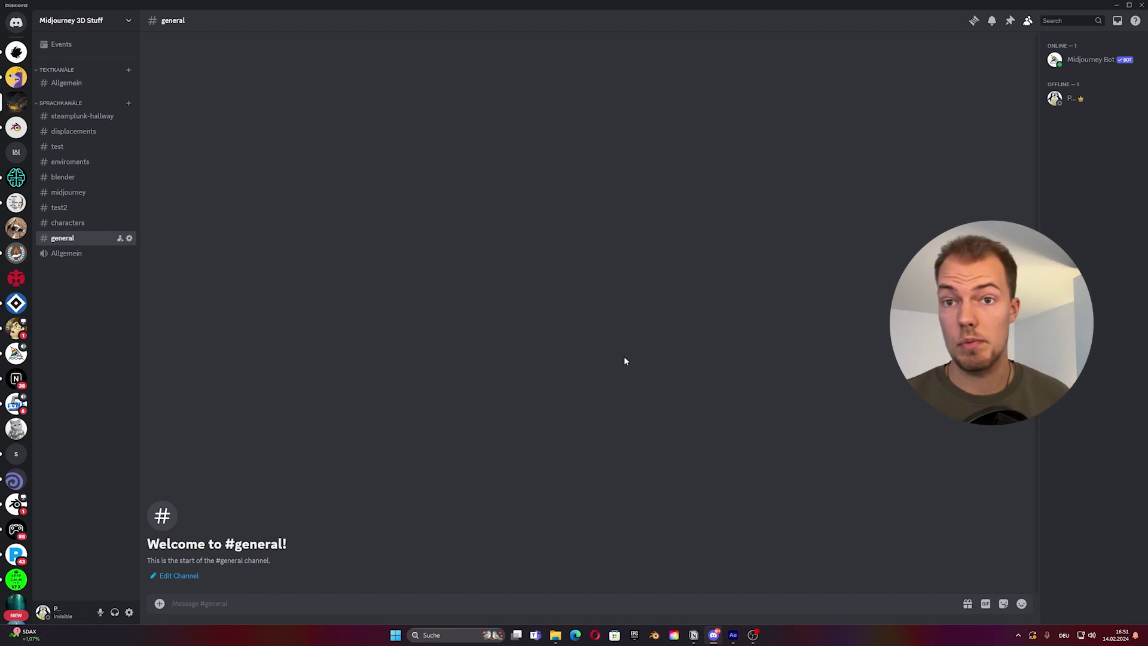
pyautogui.write('/se')
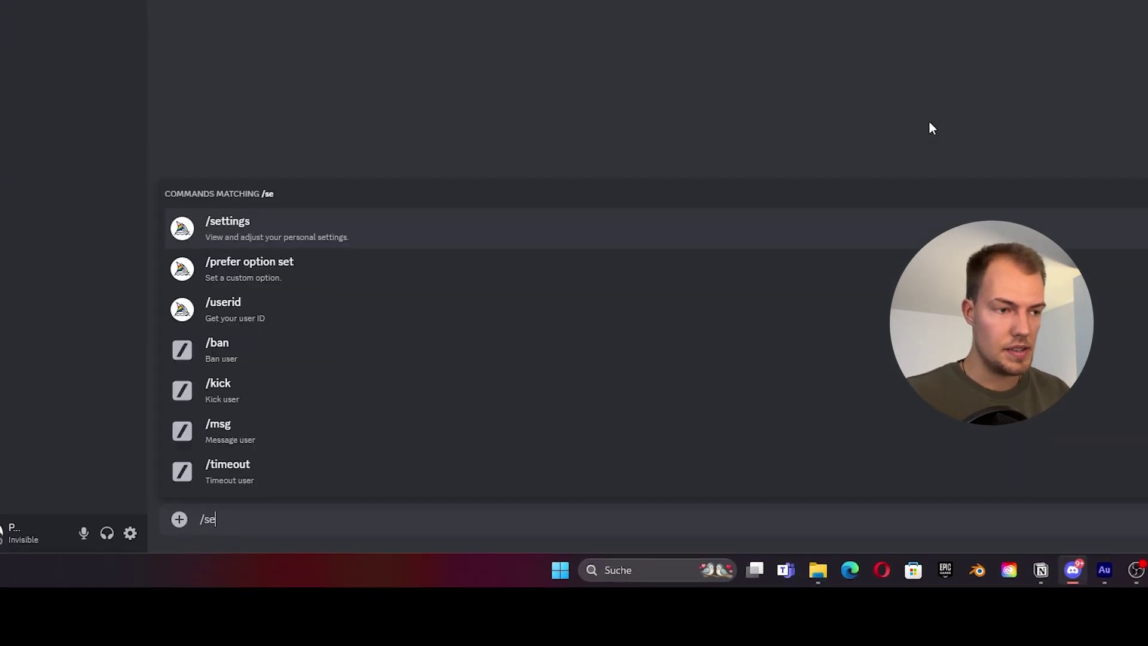
pyautogui.press('Return')
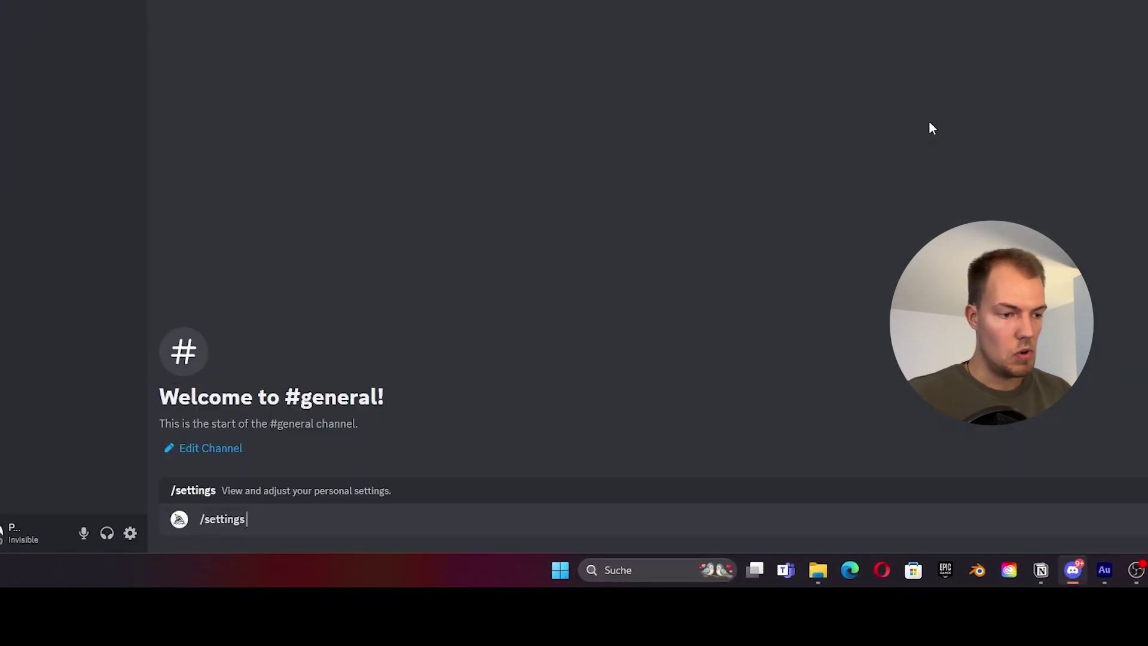
pyautogui.press('Return')
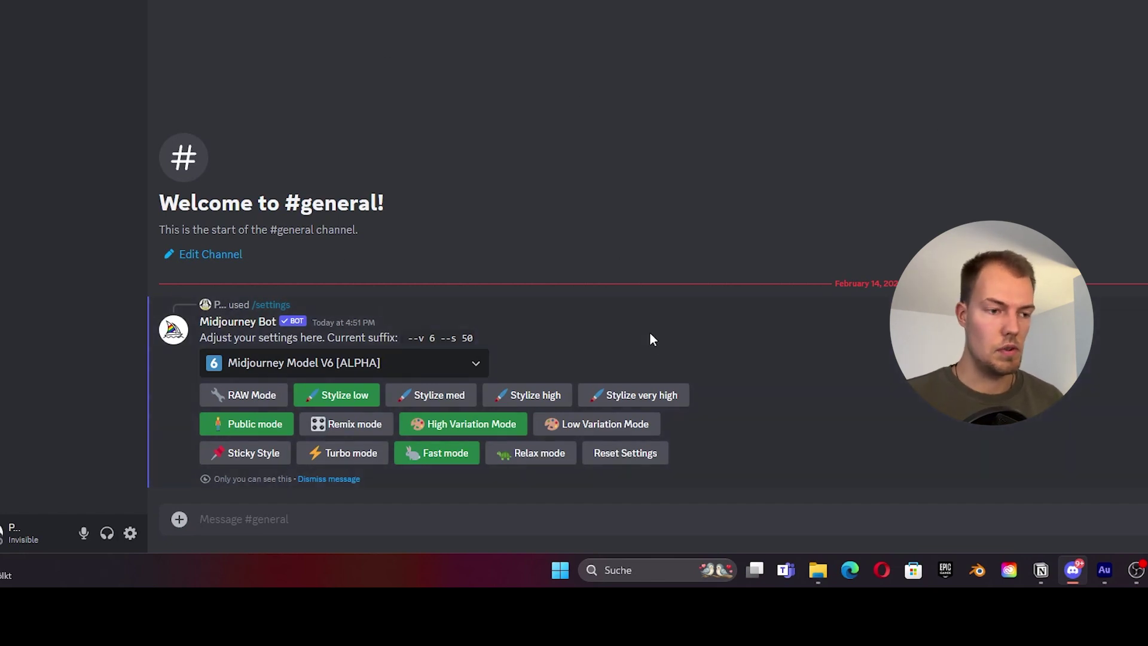
pyautogui.click(334, 366)
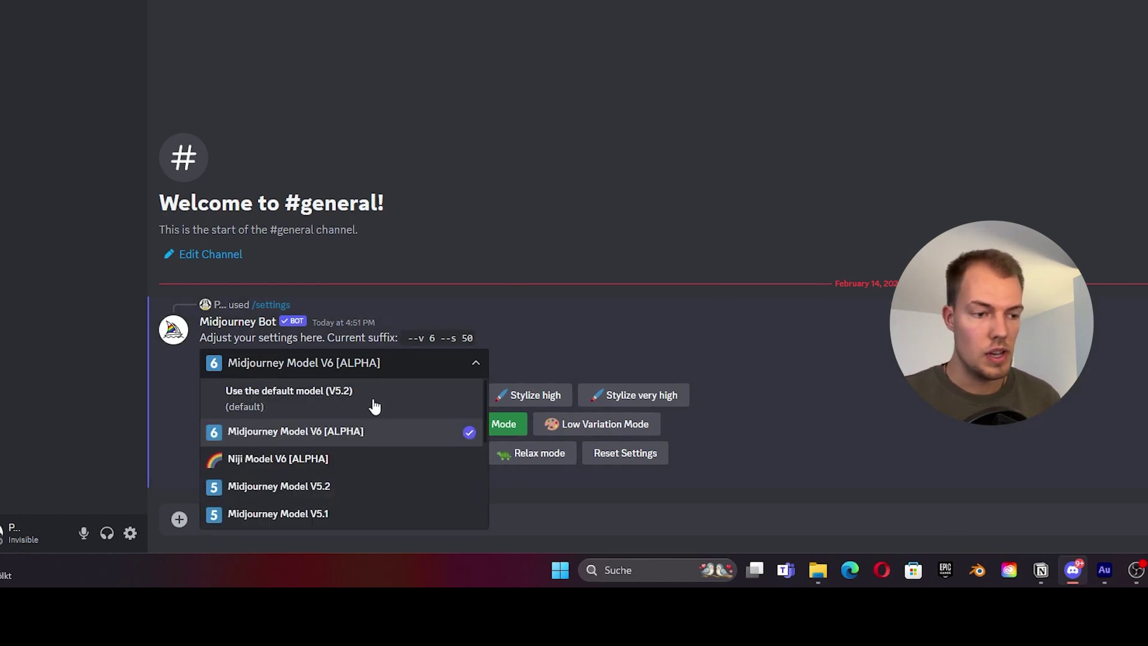
pyautogui.click(376, 364)
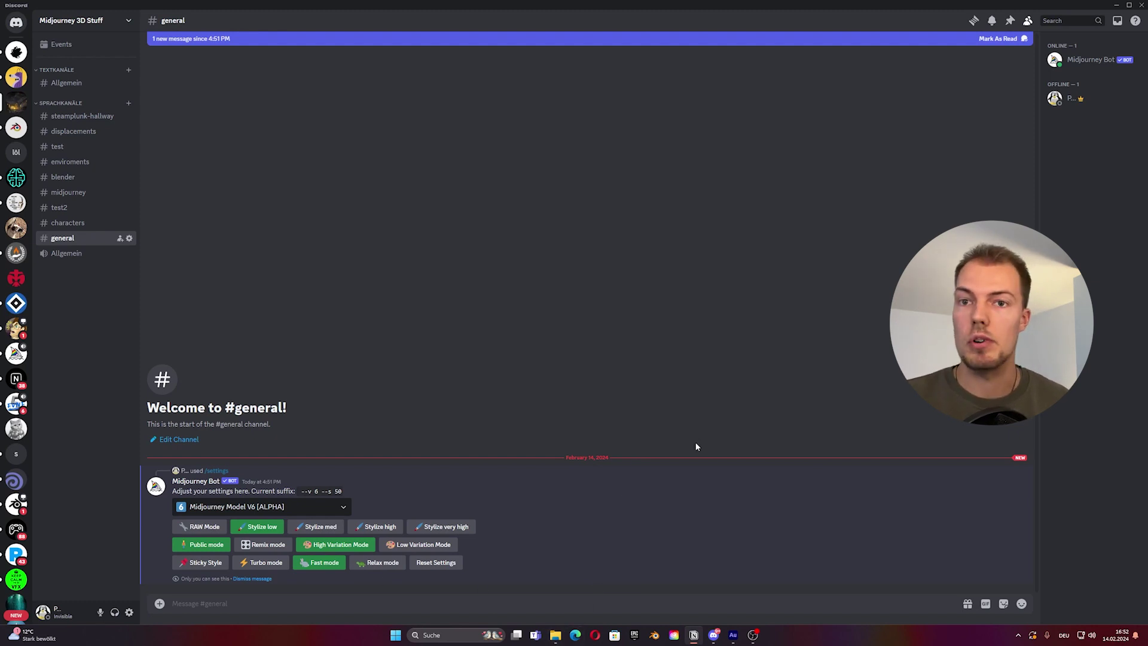
pyautogui.click(555, 635)
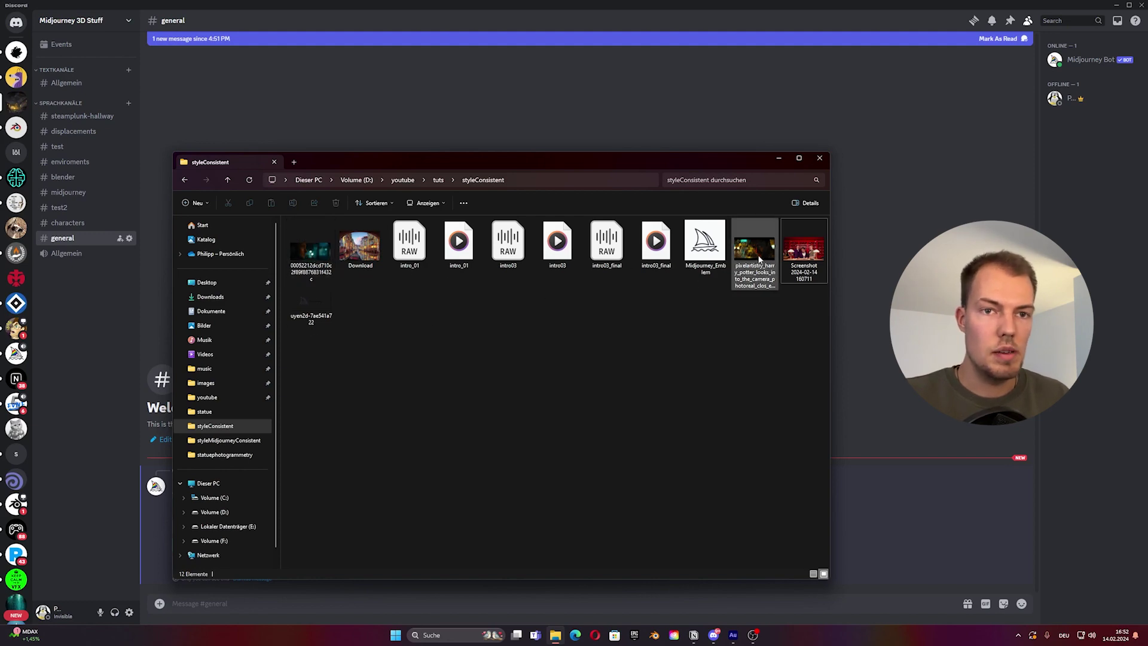
pyautogui.click(799, 243)
pyautogui.doubleClick(799, 243)
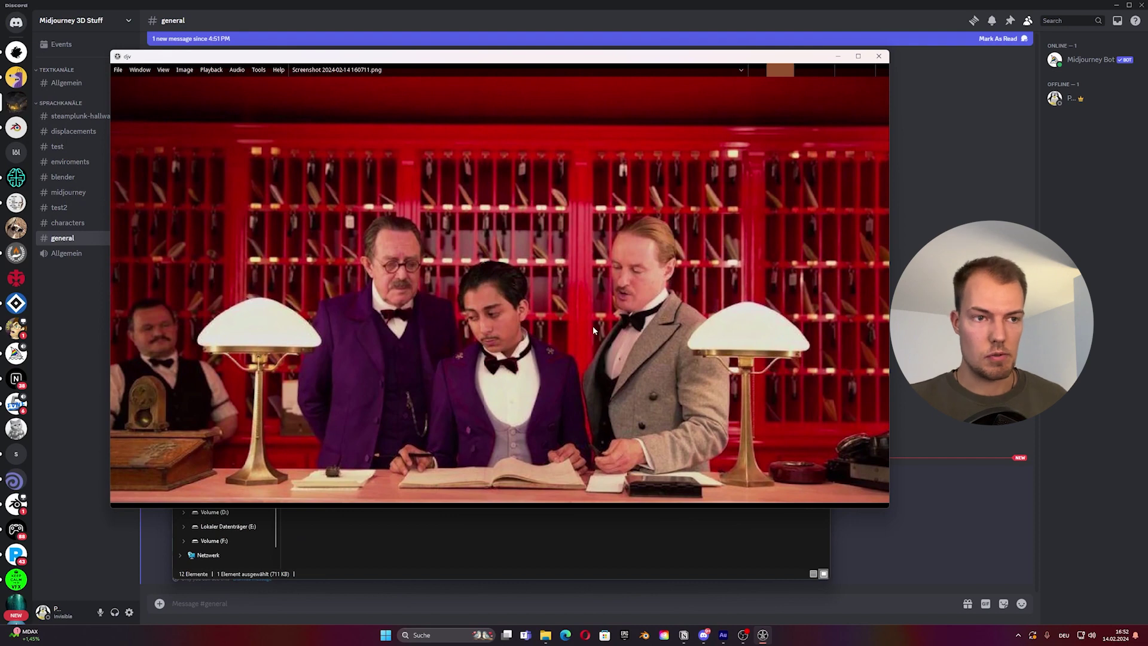
pyautogui.scroll(1, 534, 292)
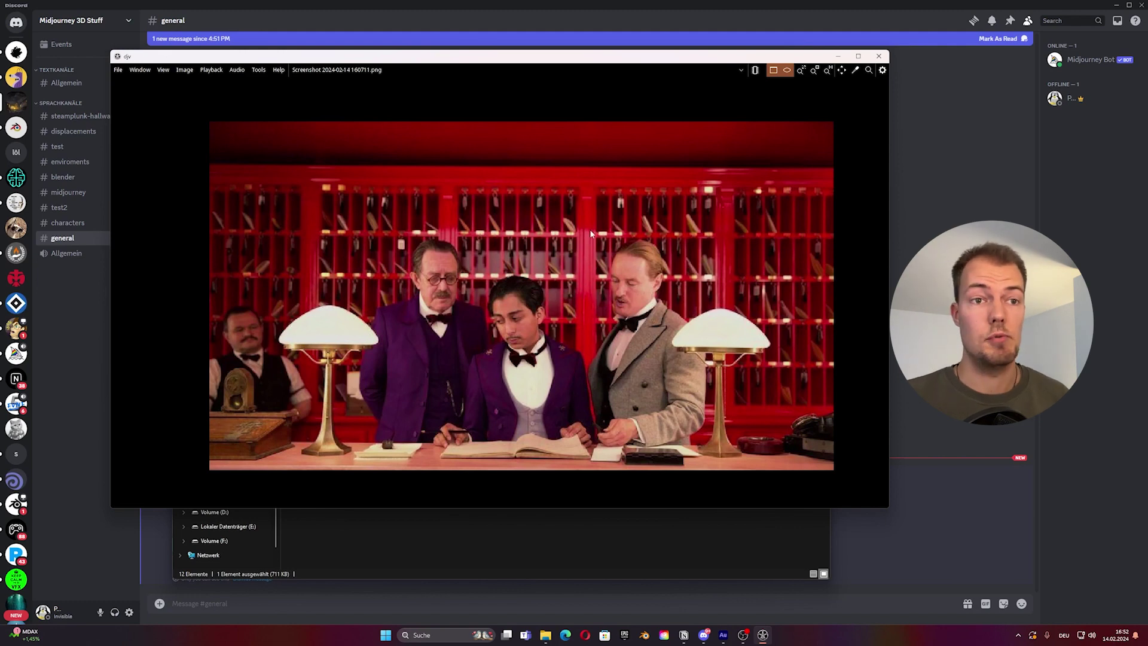
pyautogui.click(879, 56)
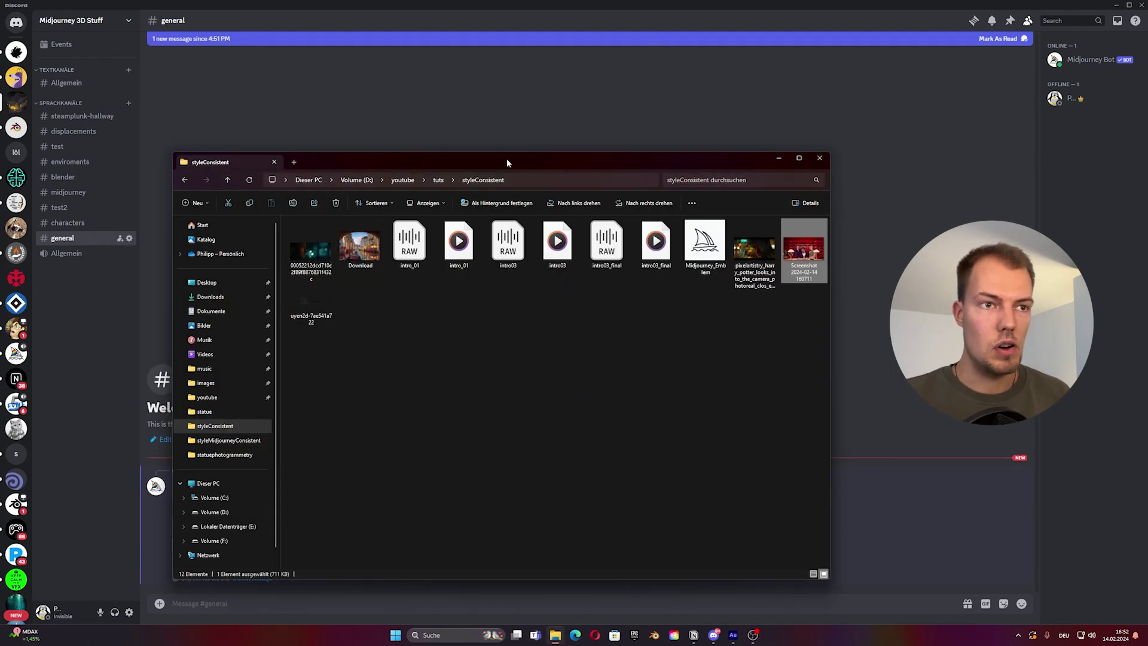
# Step: View the dark close-up profile image and the Venice canal image Download.jpg from the styleConsistent folder
pyautogui.moveTo(507, 159); pyautogui.dragTo(436, 119)
pyautogui.click(240, 211)
pyautogui.doubleClick(239, 211)
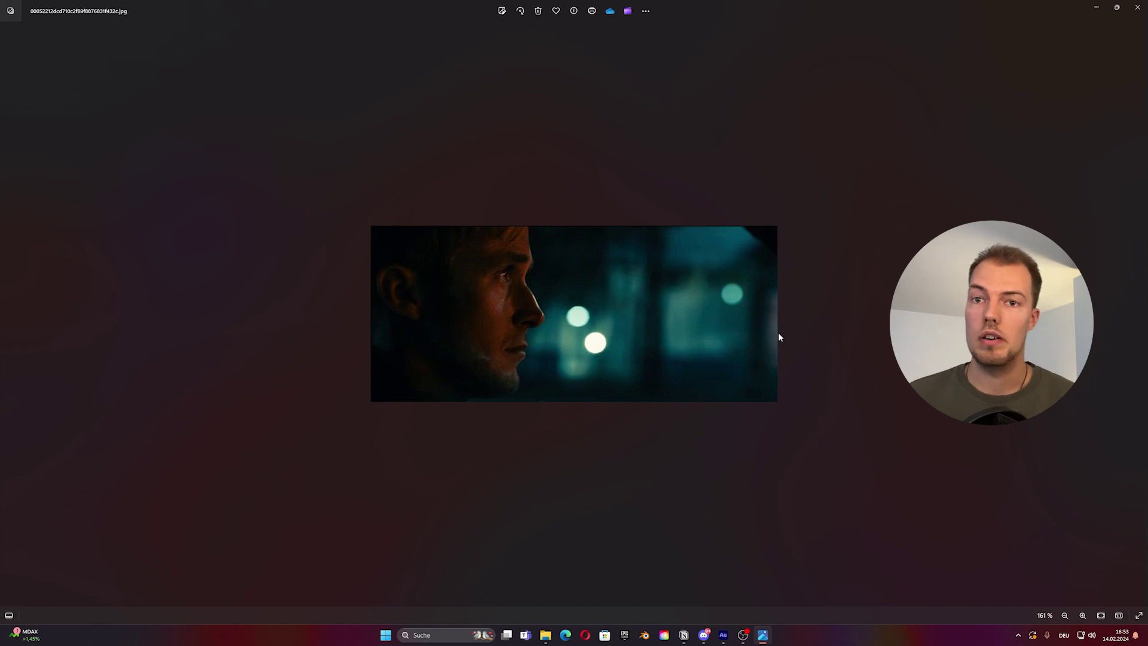
pyautogui.hotkey('alt', 'F4')
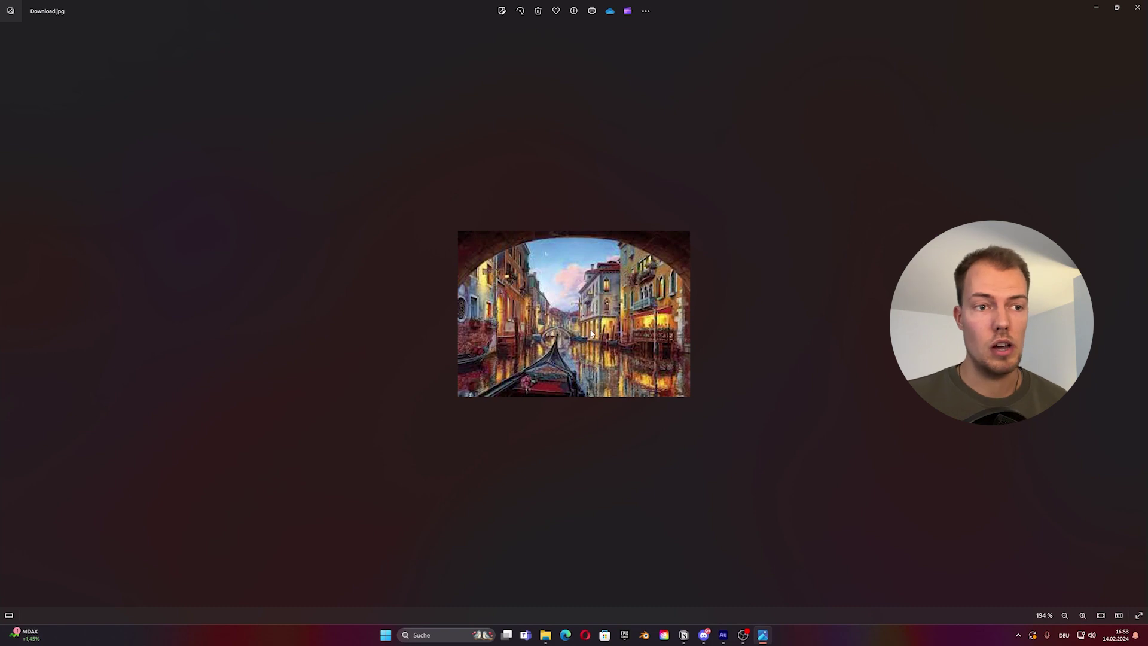
pyautogui.scroll(1, 624, 347)
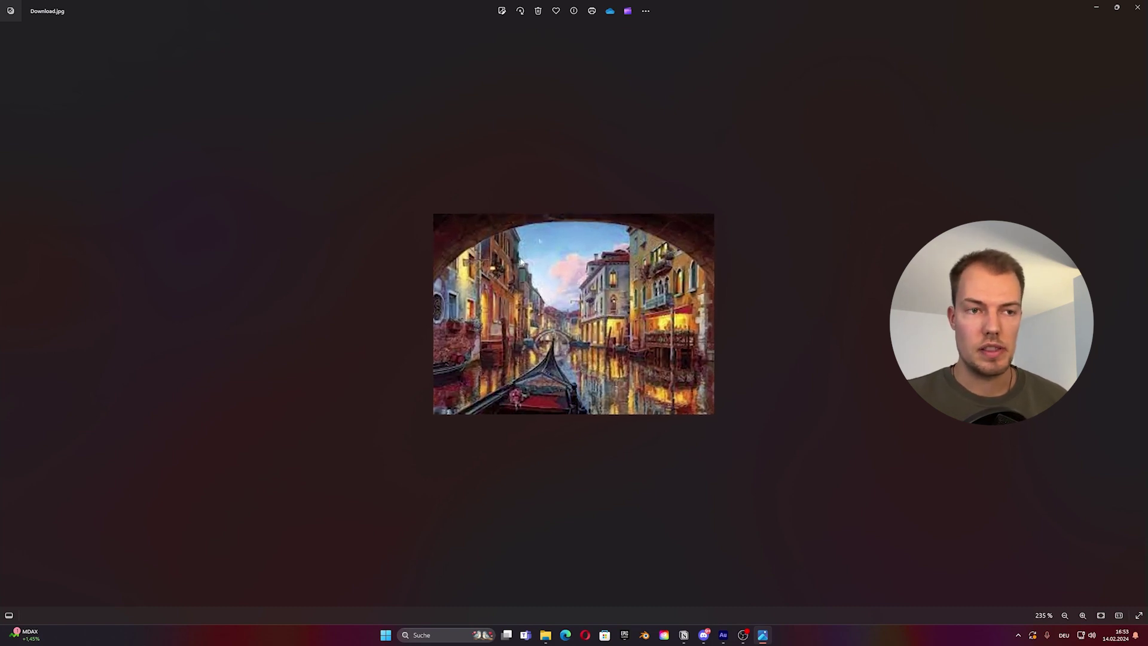
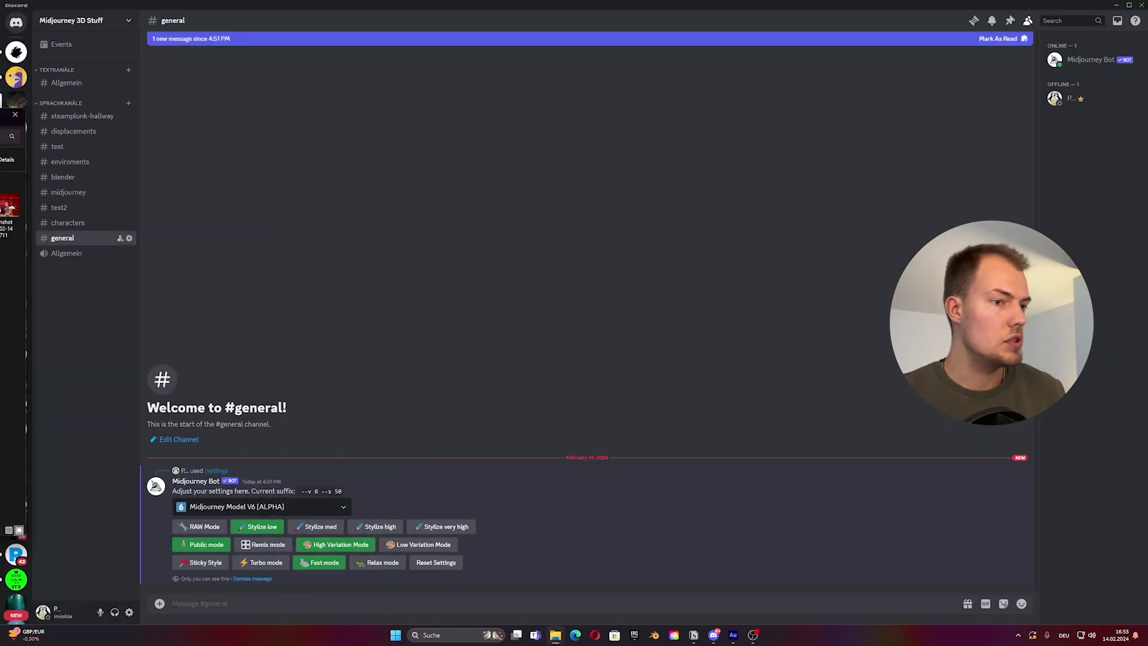
pyautogui.hotkey('alt', 'Tab')
pyautogui.moveTo(266, 114); pyautogui.dragTo(383, 598)
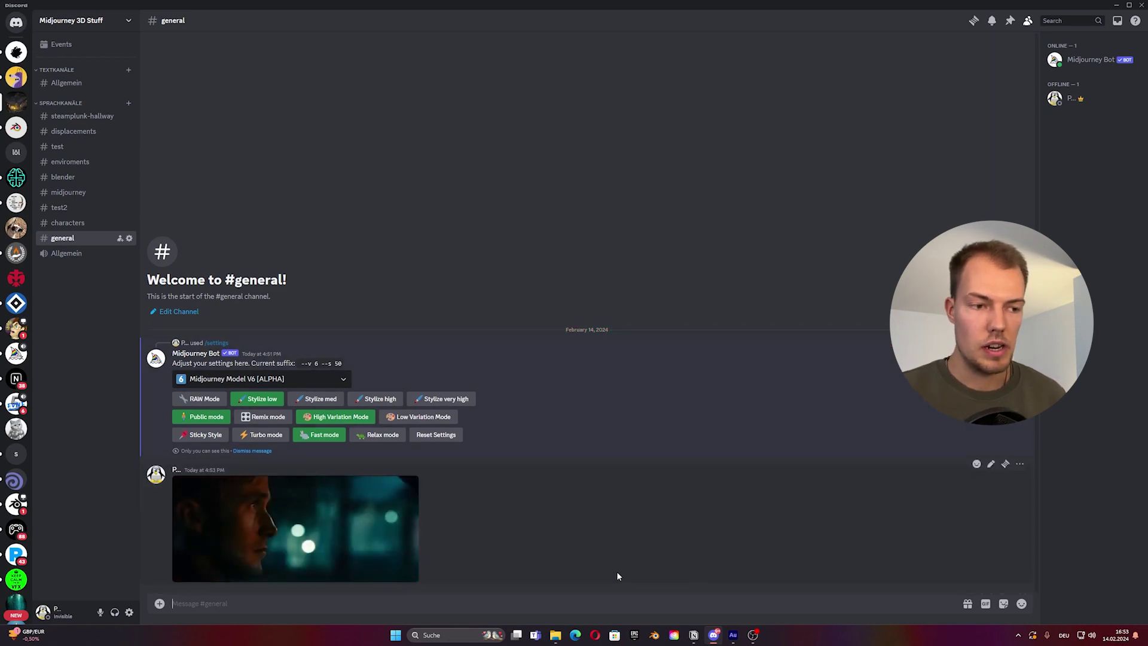
pyautogui.click(555, 637)
pyautogui.click(756, 109)
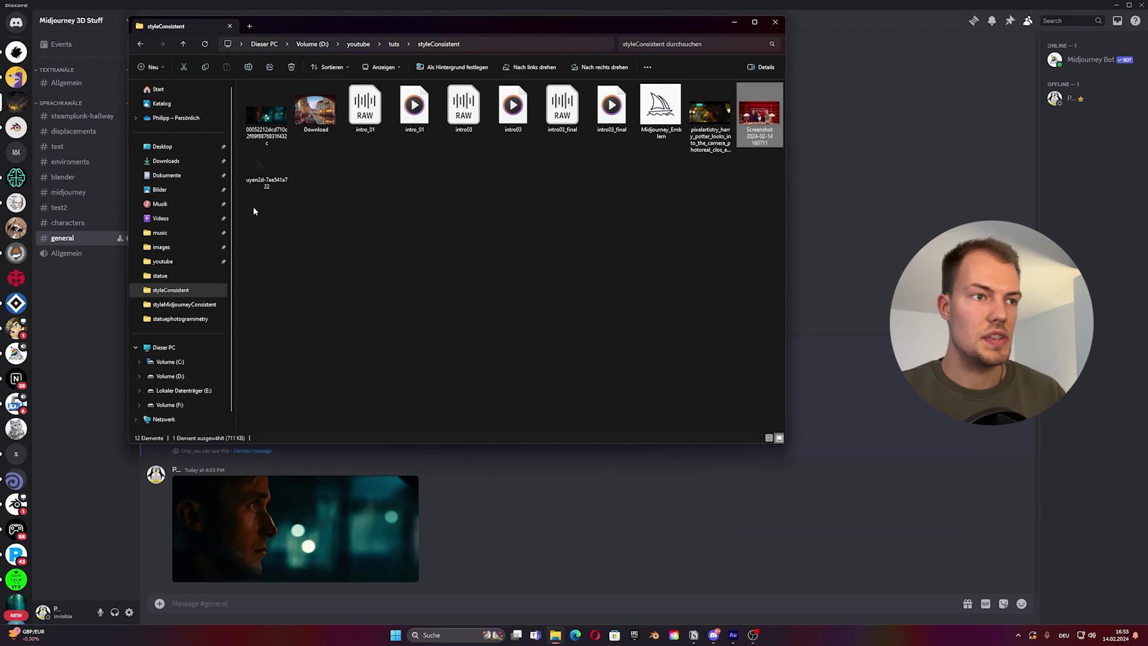
pyautogui.keyDown('ctrl'); pyautogui.click(317, 114); pyautogui.keyUp('ctrl')
pyautogui.moveTo(317, 116); pyautogui.dragTo(419, 388)
pyautogui.press('Return')
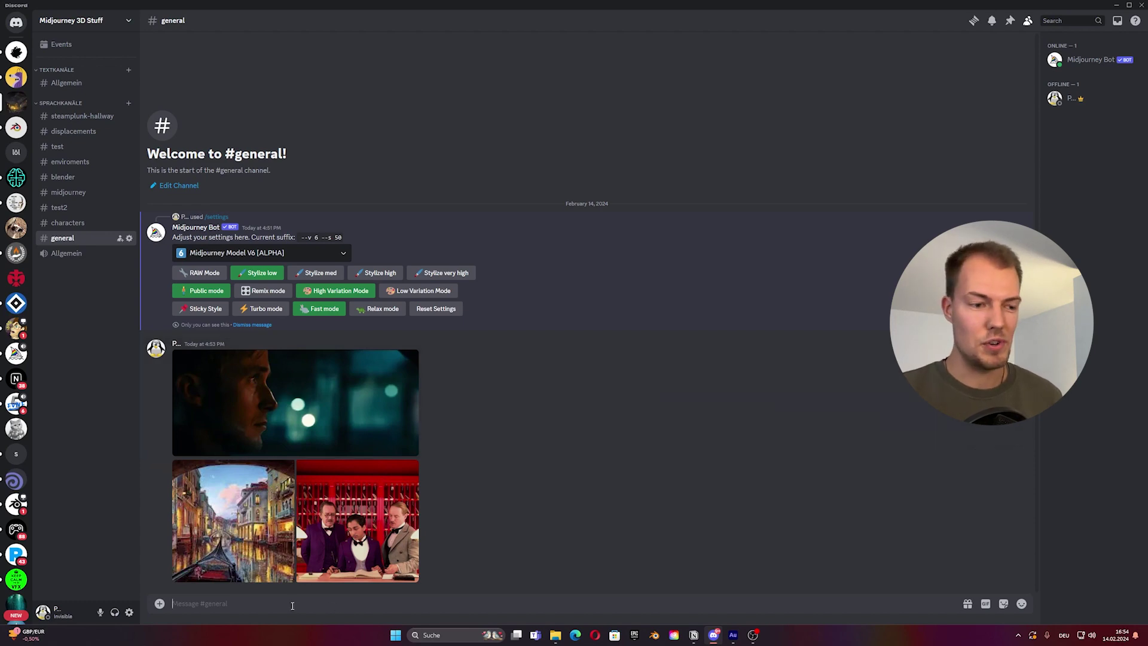
# Step: Generate images with /imagine using the prompt "spiderman sits in a coffeshop and is actually ordering a drink" and inspect the enlarged grid
pyautogui.write('/')
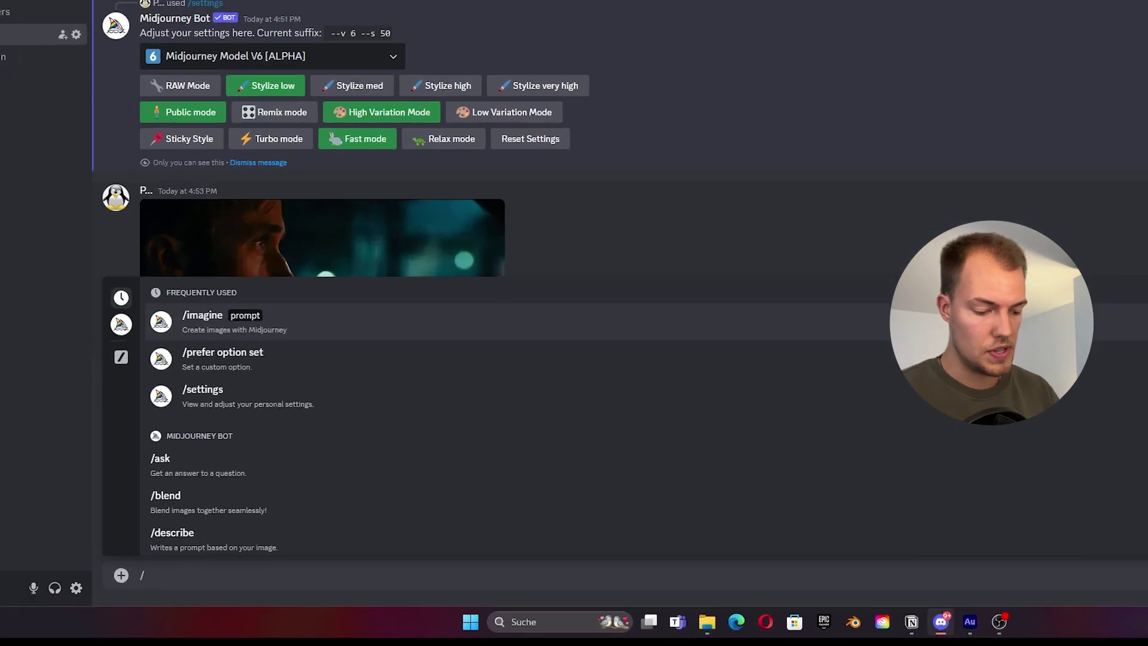
pyautogui.write('imagine')
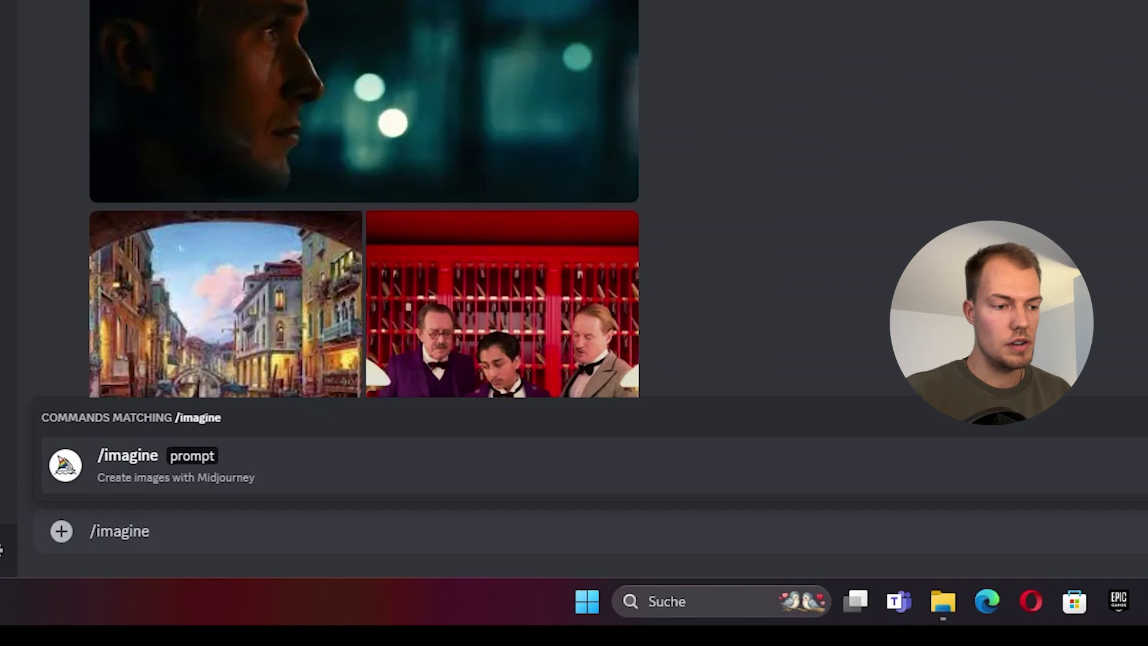
pyautogui.press('Tab')
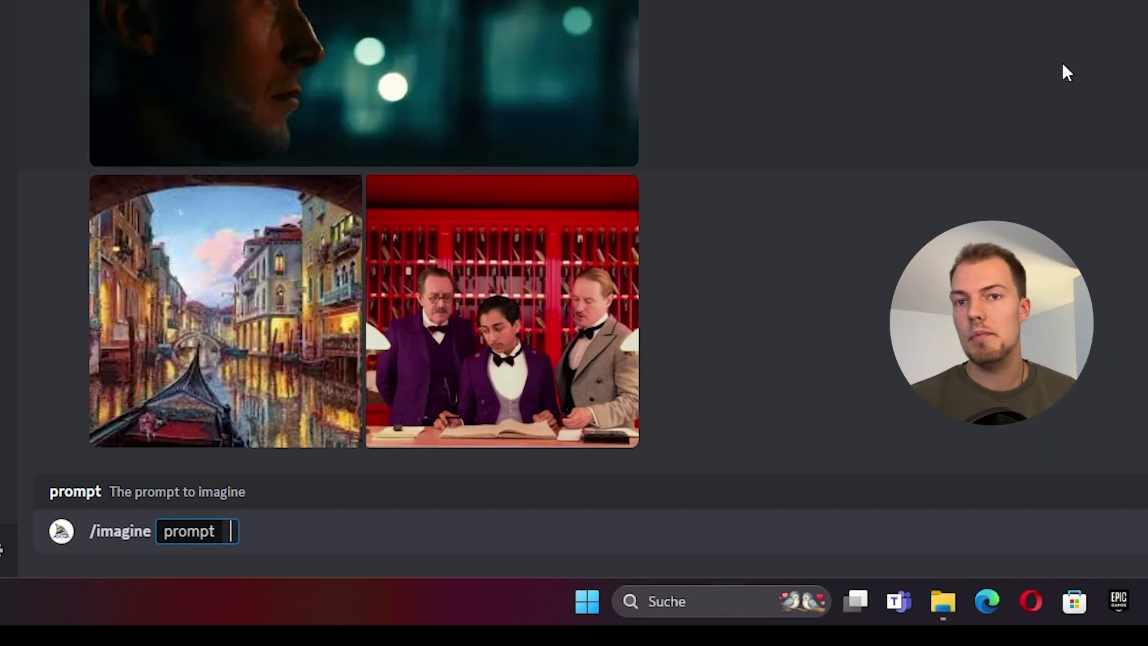
pyautogui.write('spide')
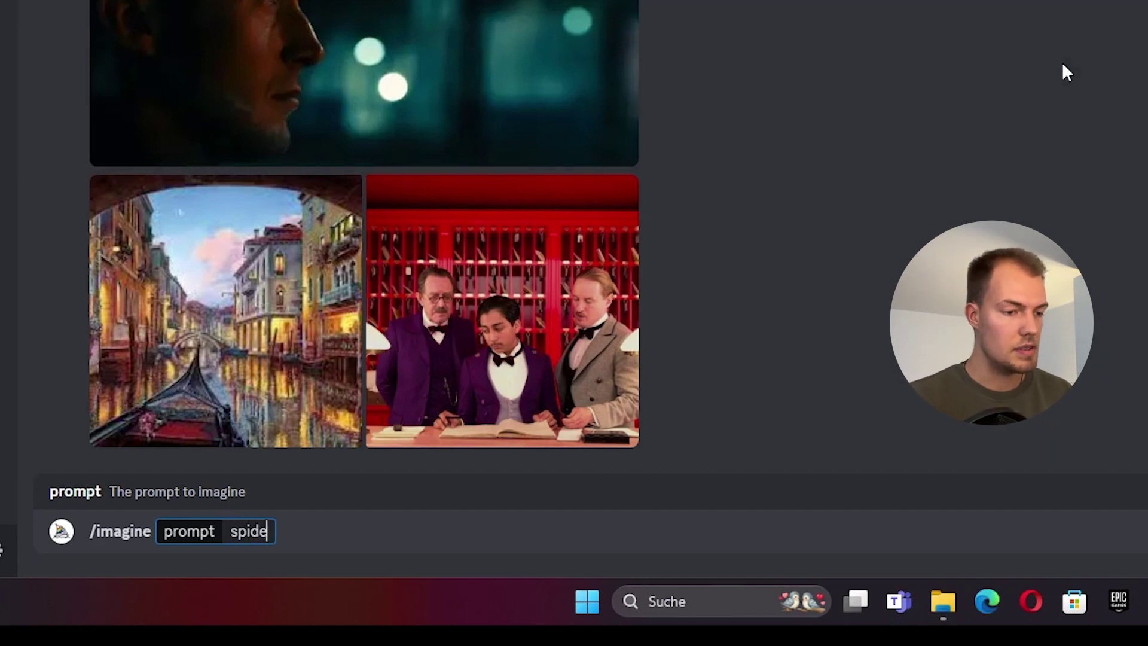
pyautogui.write('rman s')
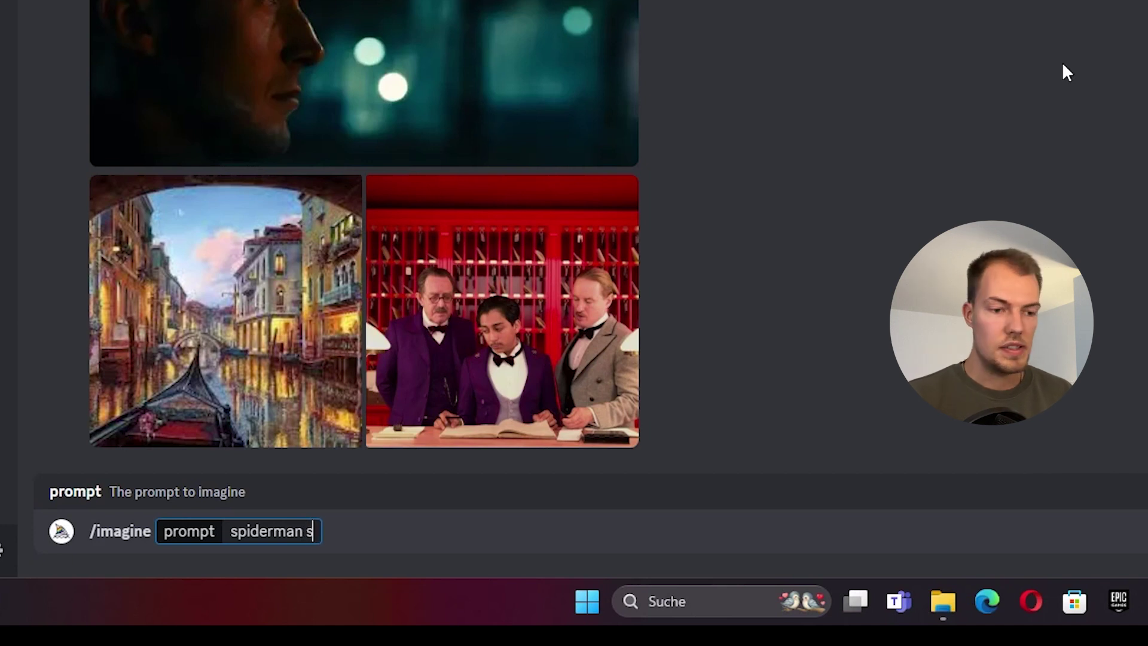
pyautogui.write('its in  a coffeesh')
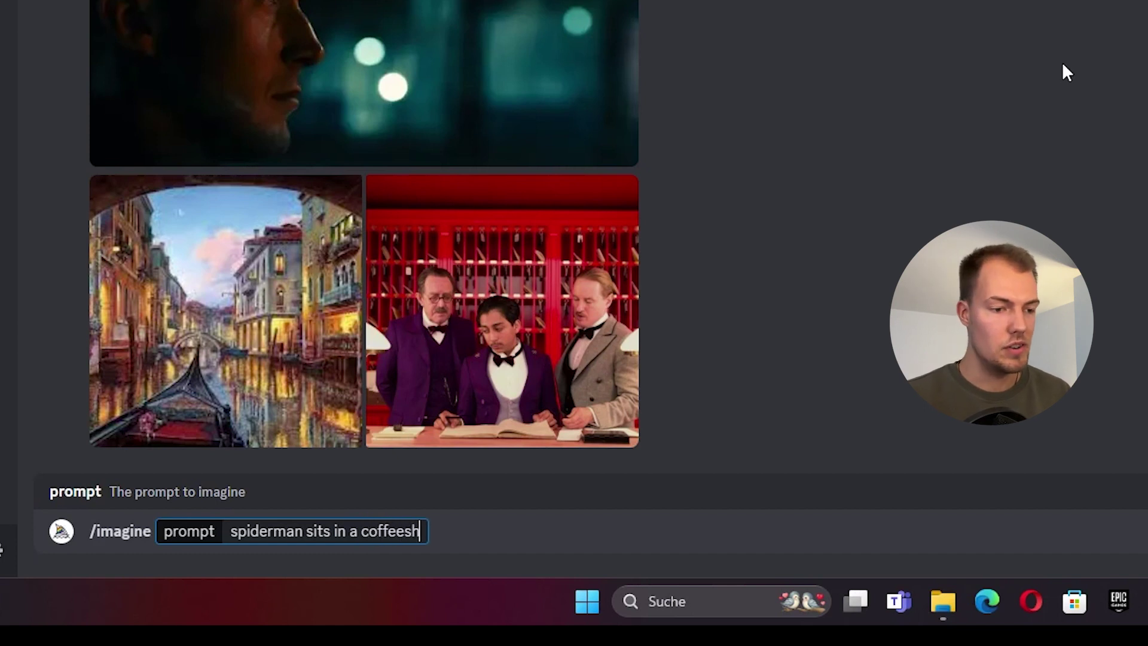
pyautogui.press('BackSpace')
pyautogui.press('BackSpace')
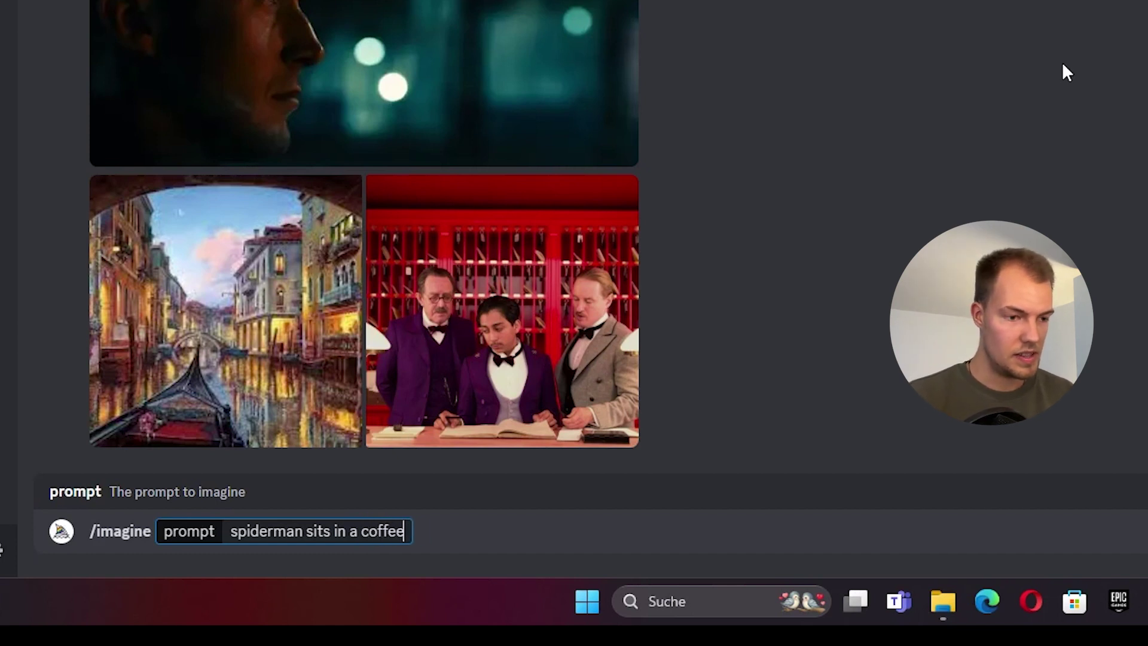
pyautogui.press('BackSpace')
pyautogui.write('shop and is actually ordering a drink')
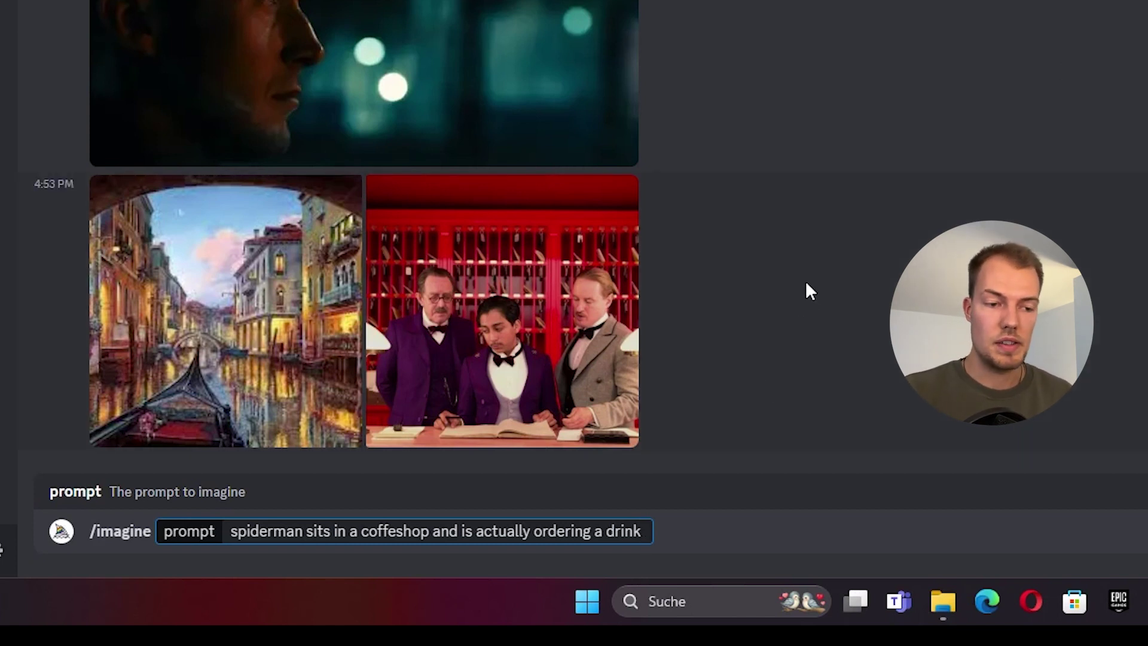
pyautogui.press('Return')
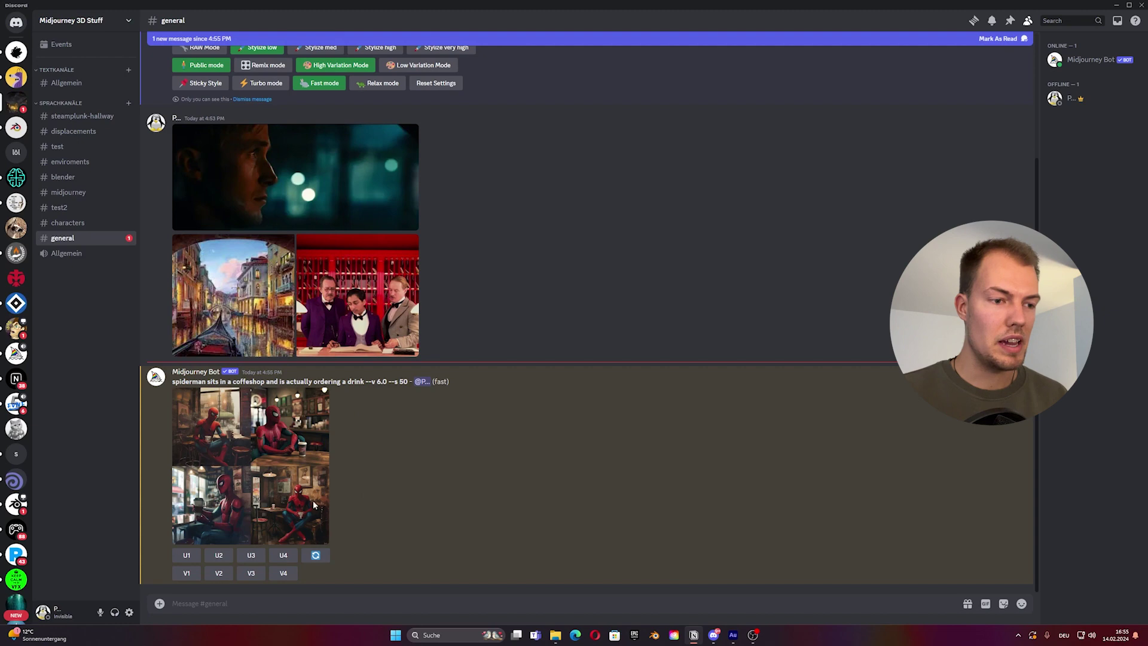
pyautogui.click(268, 466)
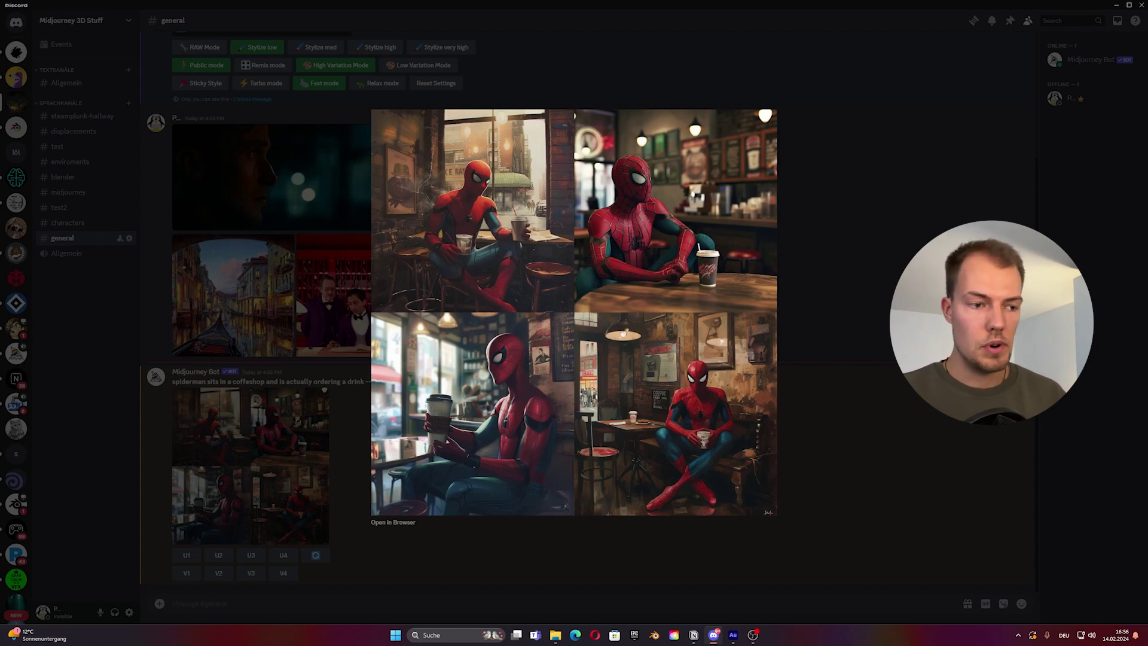
pyautogui.click(315, 355)
# Step: Start a new /imagine command with the prompt "spiderman sits in a coffeshop and is actually ordering a drink --ar 16:9 --sref"
pyautogui.write('spiderman sits in a coffeshop and is actually ordering a drink')
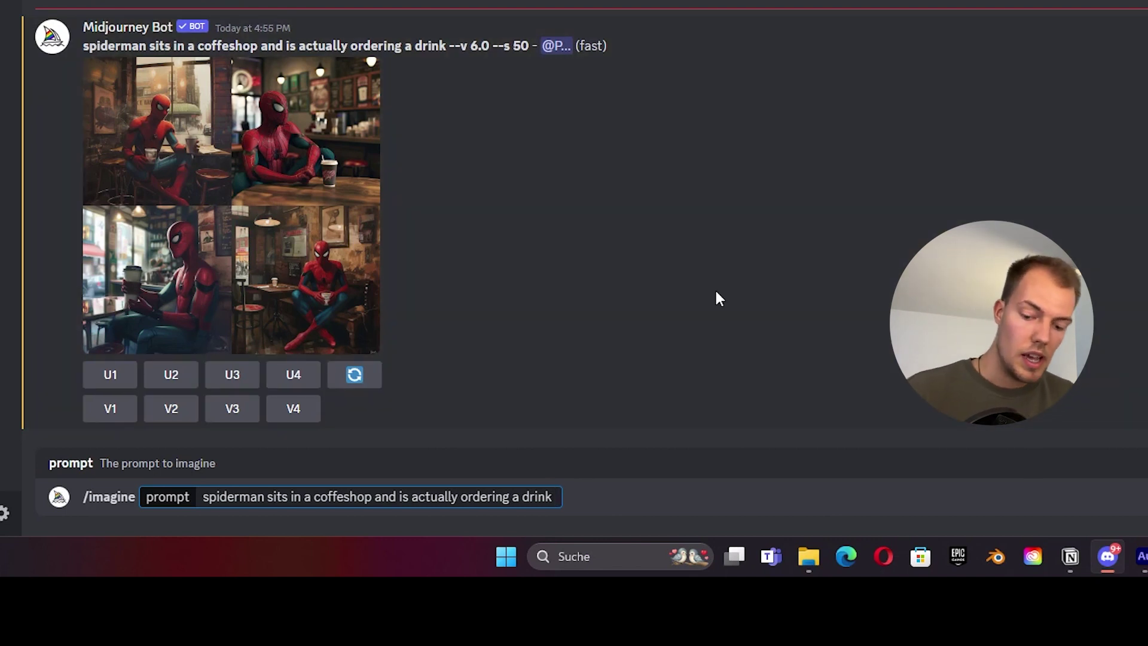
pyautogui.write('--')
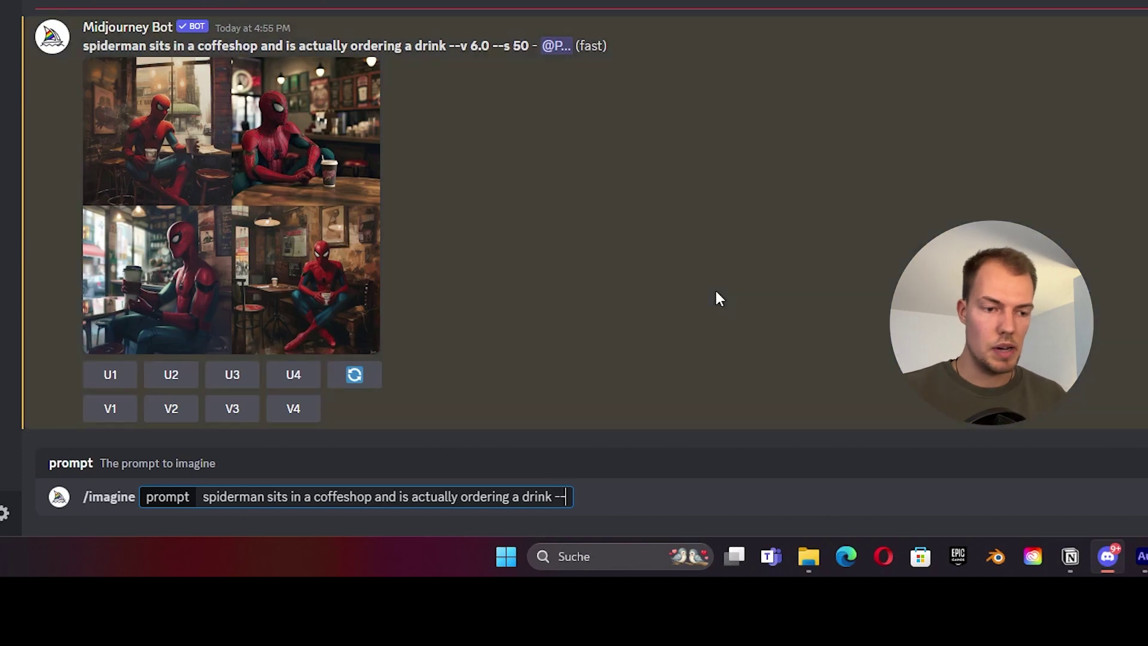
pyautogui.write('sref')
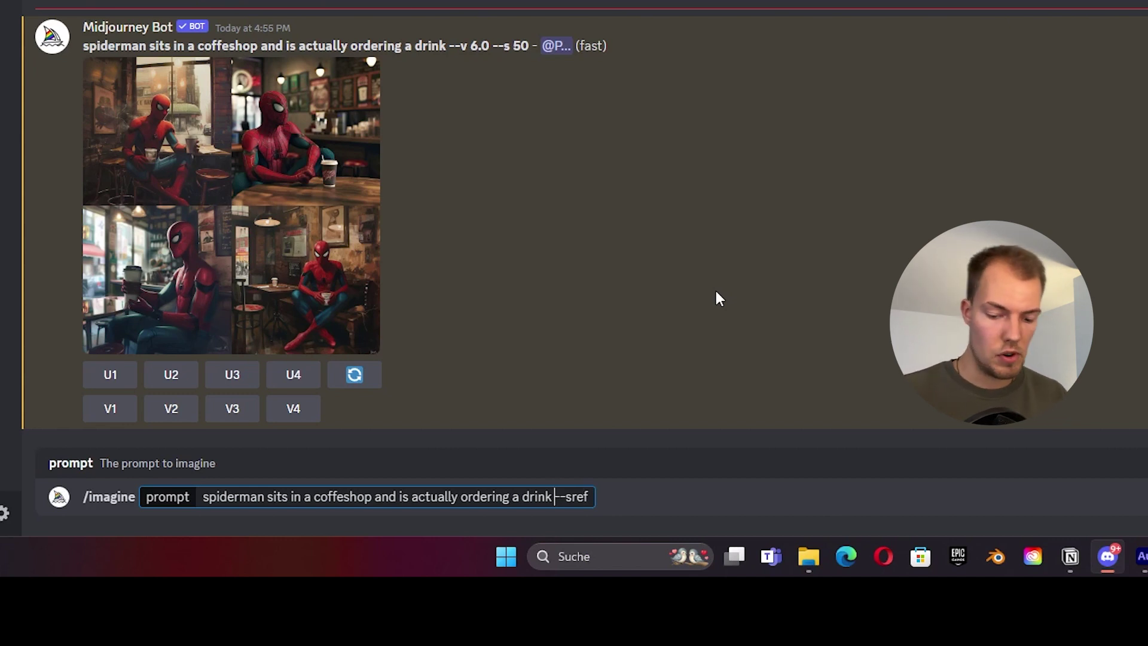
pyautogui.write('--ar 16')
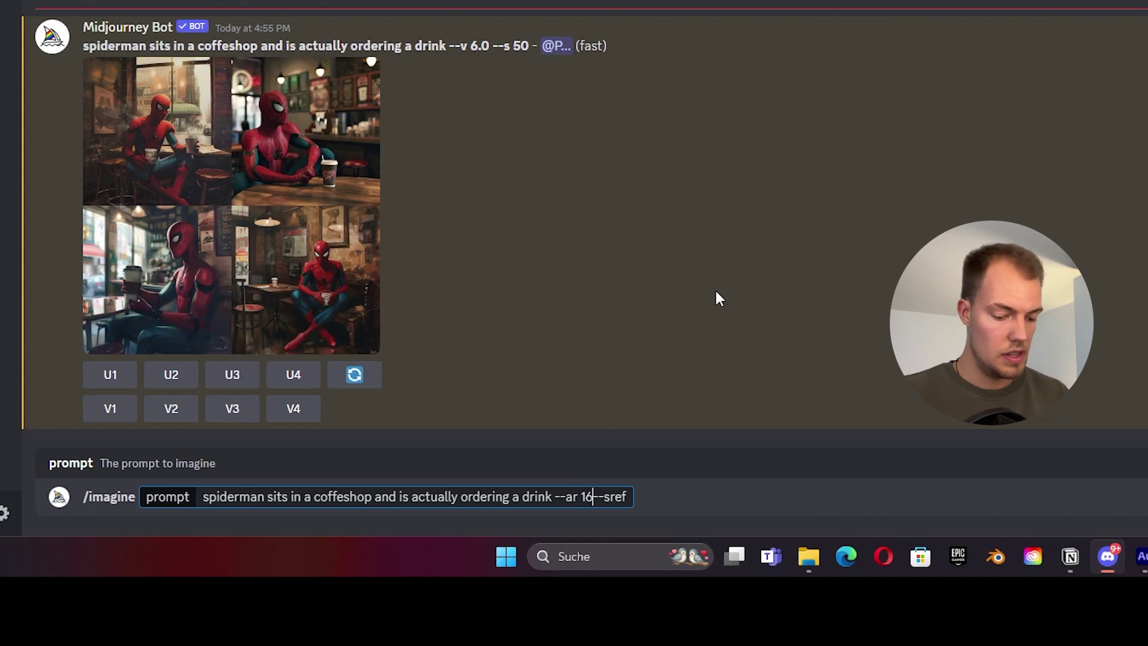
pyautogui.write(':9')
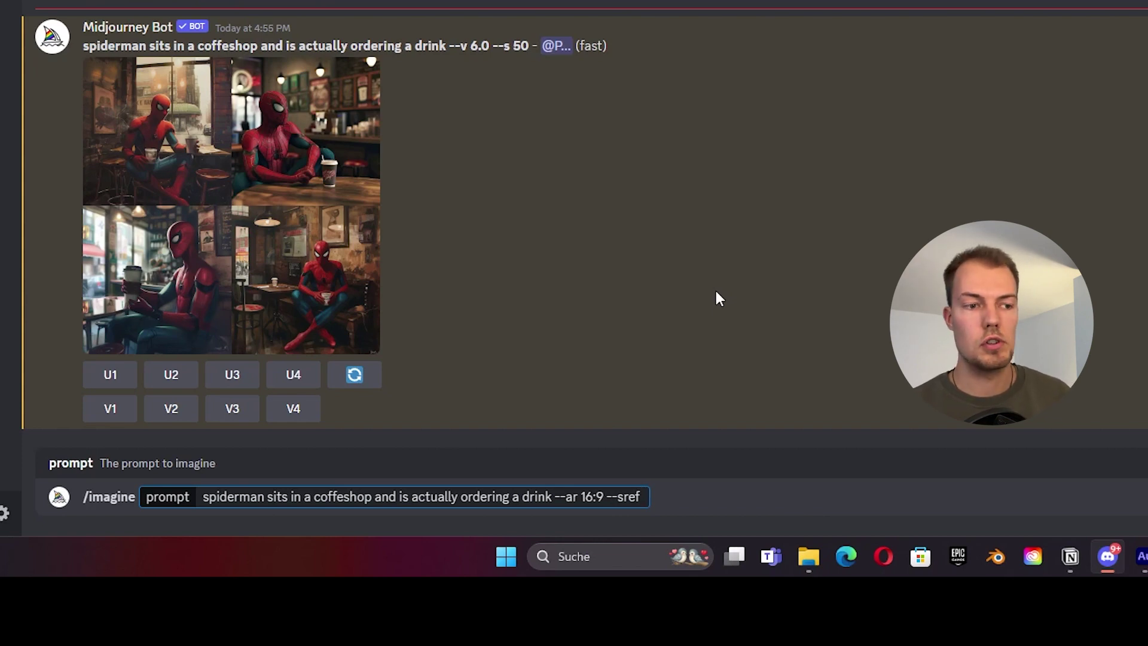
# Step: Add the posted red hotel lobby screenshot's link after --sref as the prompt's style reference
pyautogui.scroll(3, 669, 119)
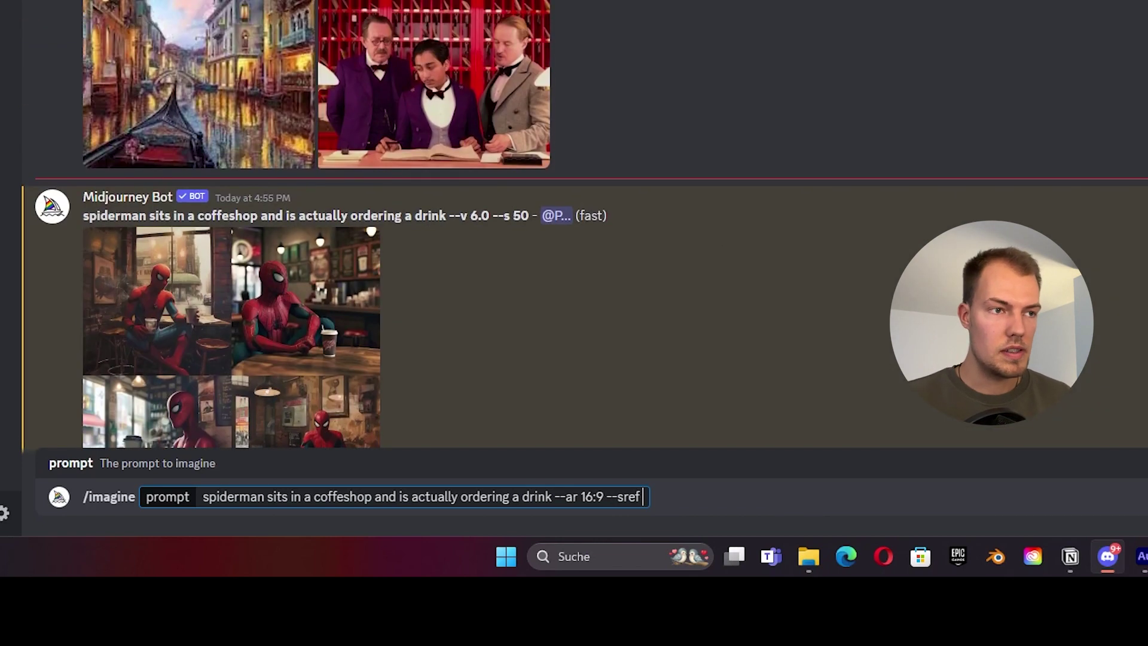
pyautogui.scroll(-2, 671, 29)
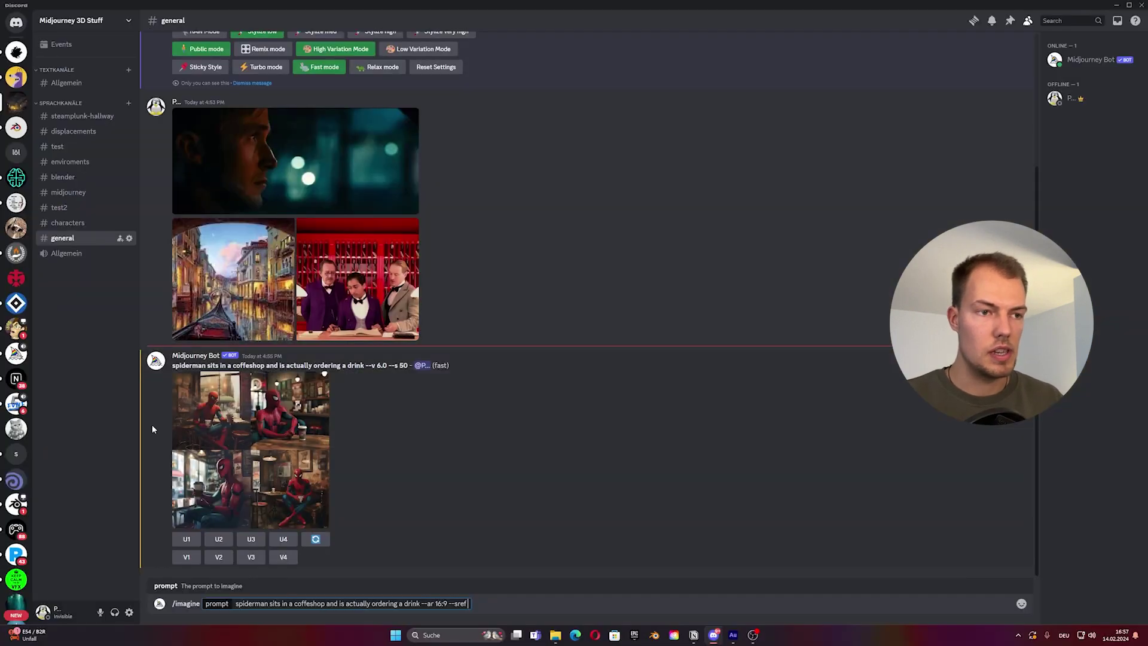
pyautogui.moveTo(348, 277); pyautogui.dragTo(473, 608)
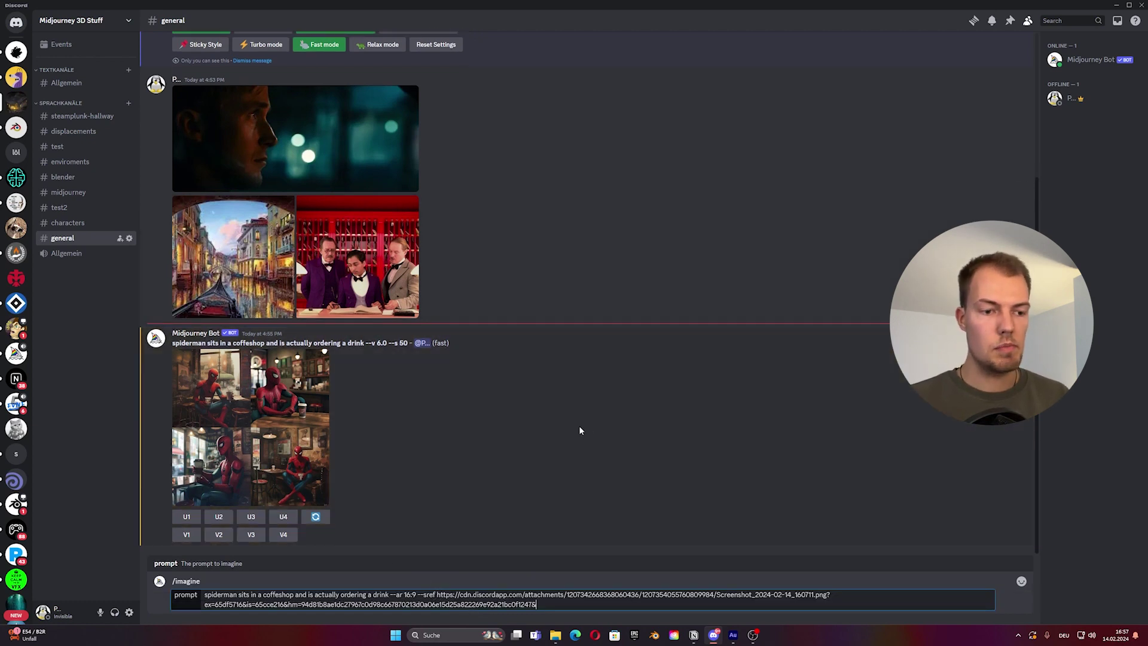
# Step: Generate the Spiderman coffee shop images with the style reference, and inspect the original and new grids enlarged
pyautogui.press('Return')
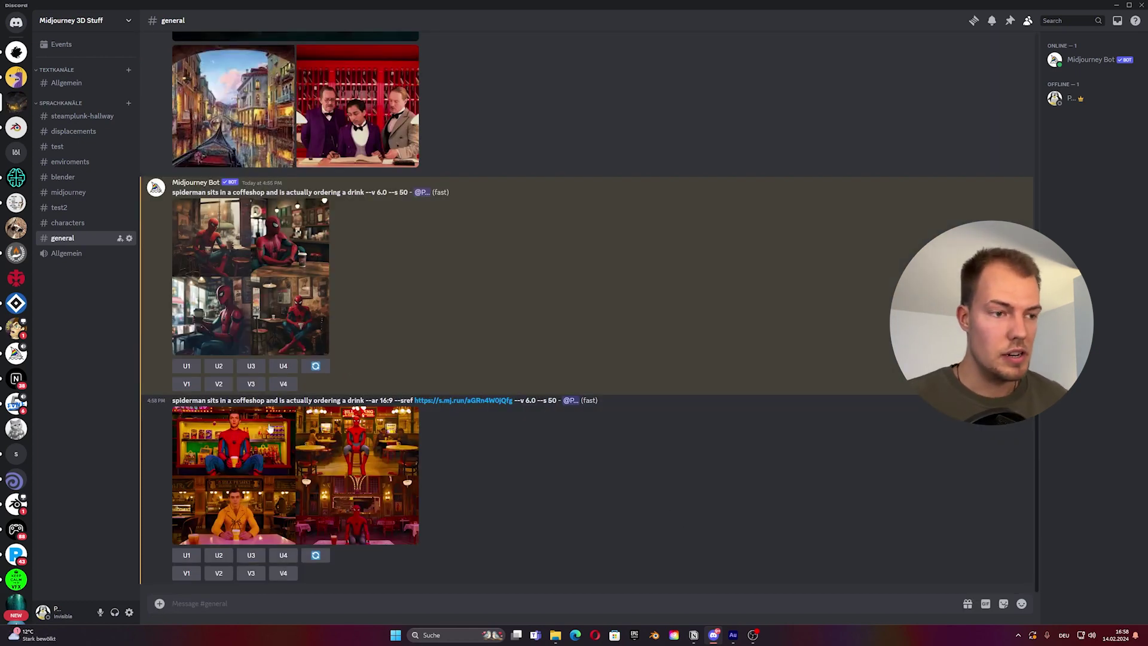
pyautogui.scroll(1, 454, 383)
pyautogui.scroll(-1, 419, 419)
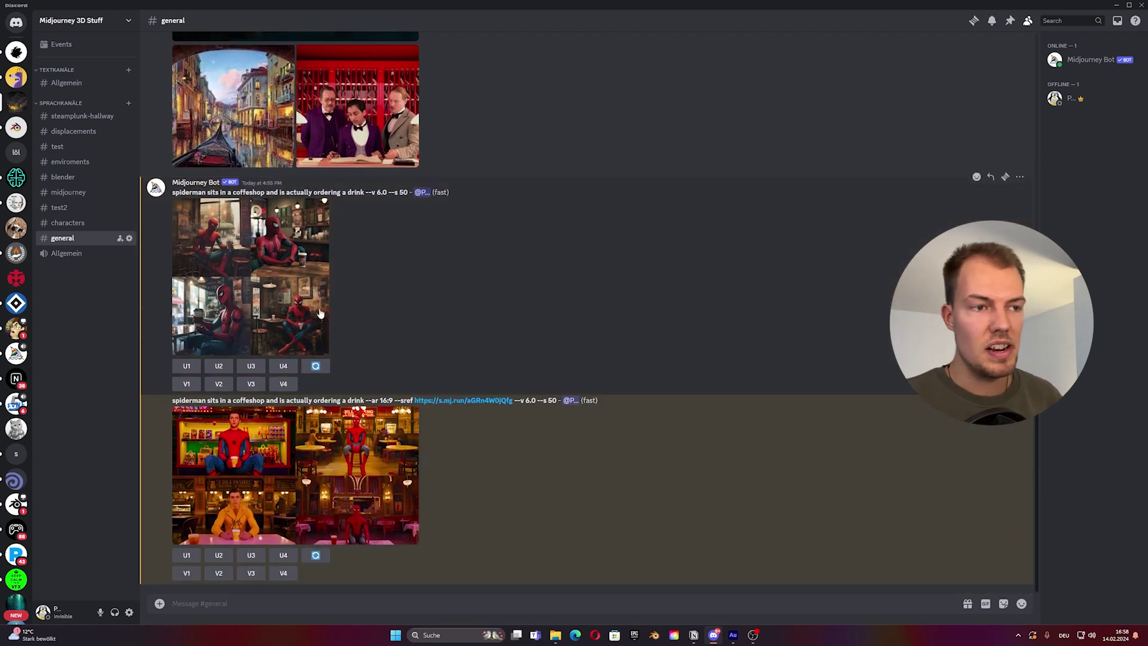
pyautogui.click(320, 313)
pyautogui.click(817, 535)
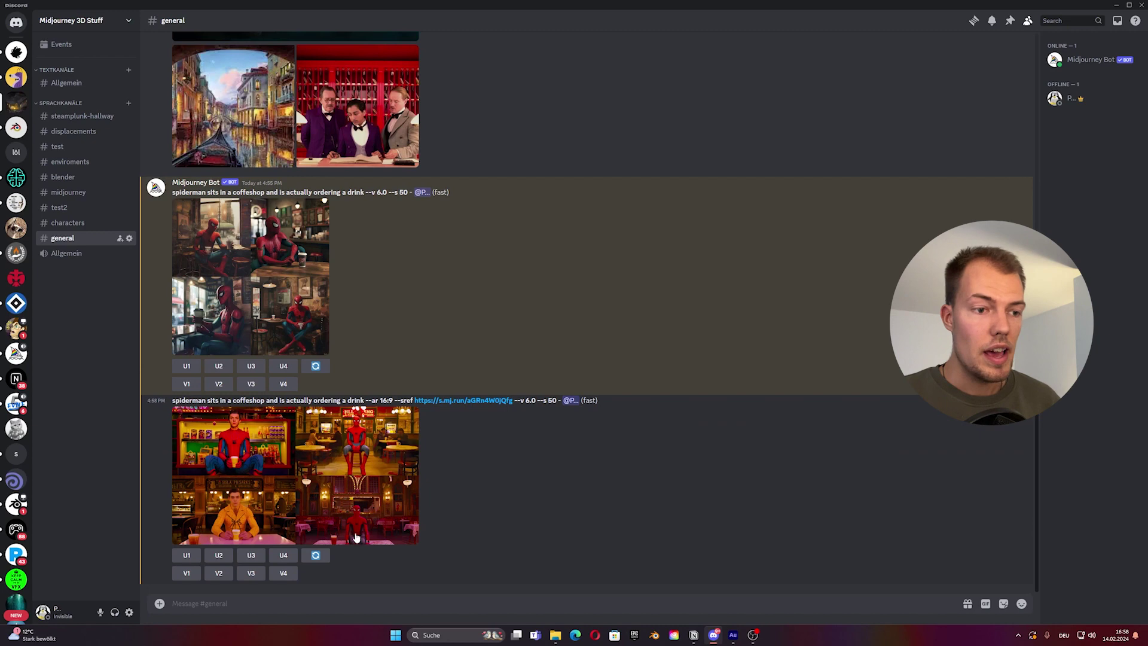
pyautogui.click(352, 438)
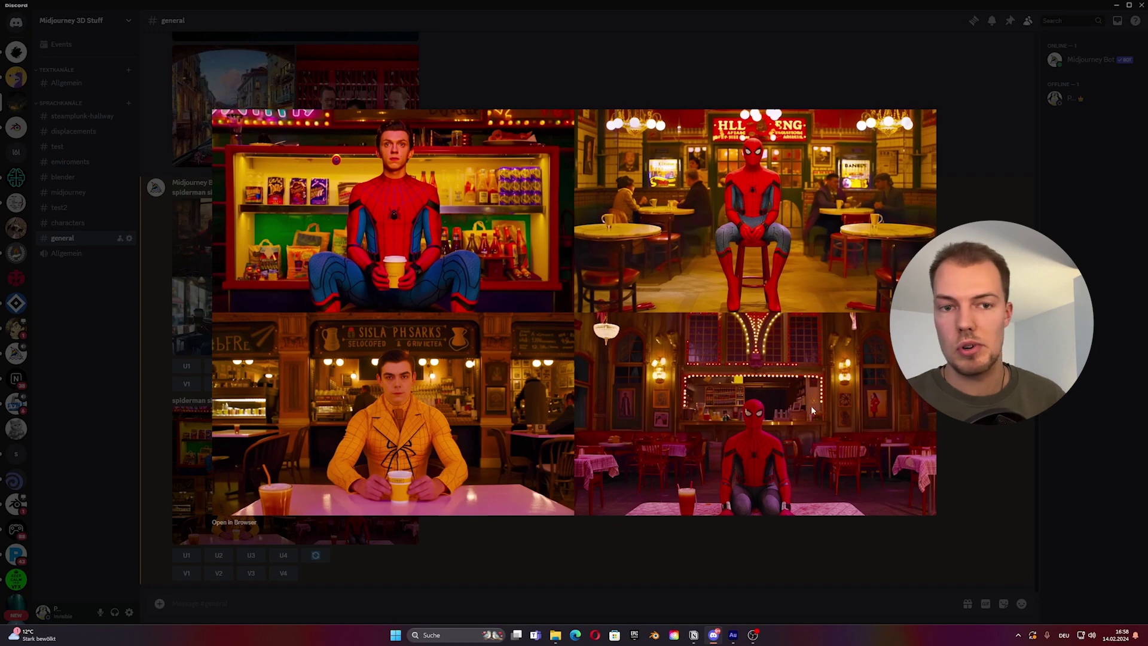
pyautogui.press('Escape')
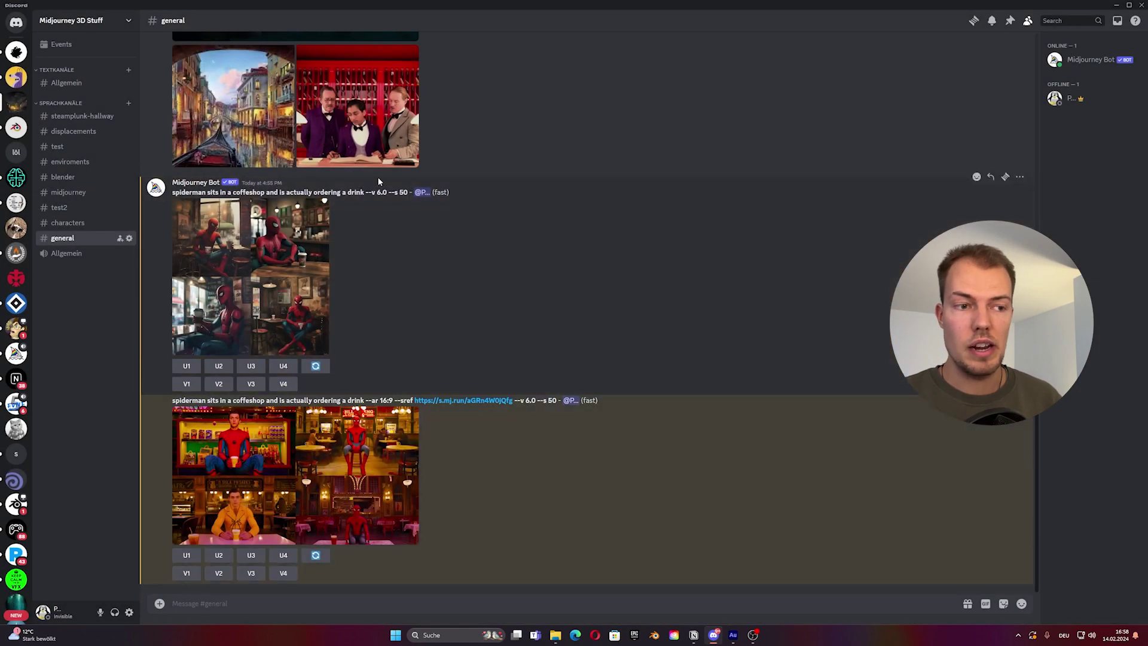
# Step: View the posted red hotel lobby reference image enlarged to compare its style with the generated Spiderman grid
pyautogui.scroll(3, 368, 197)
pyautogui.click(363, 200)
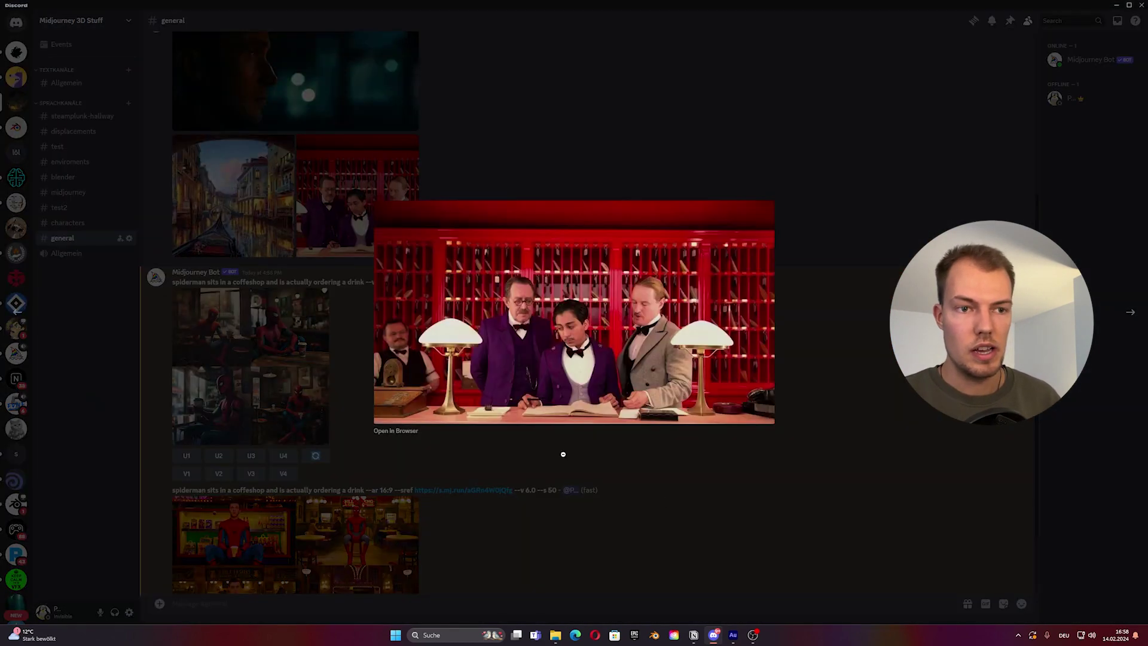
pyautogui.press('Escape')
# Step: Start a new /imagine command with the prompt "a woman sits in a coffeshop and is watching her son"
pyautogui.scroll(-2, 432, 433)
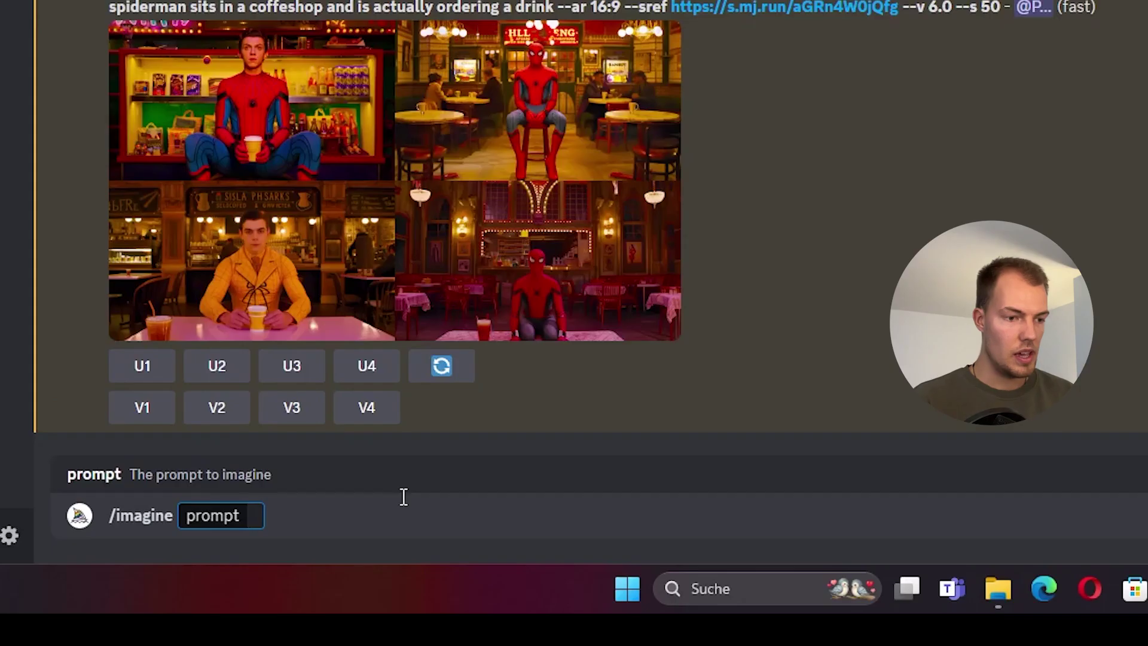
pyautogui.write('a woman ')
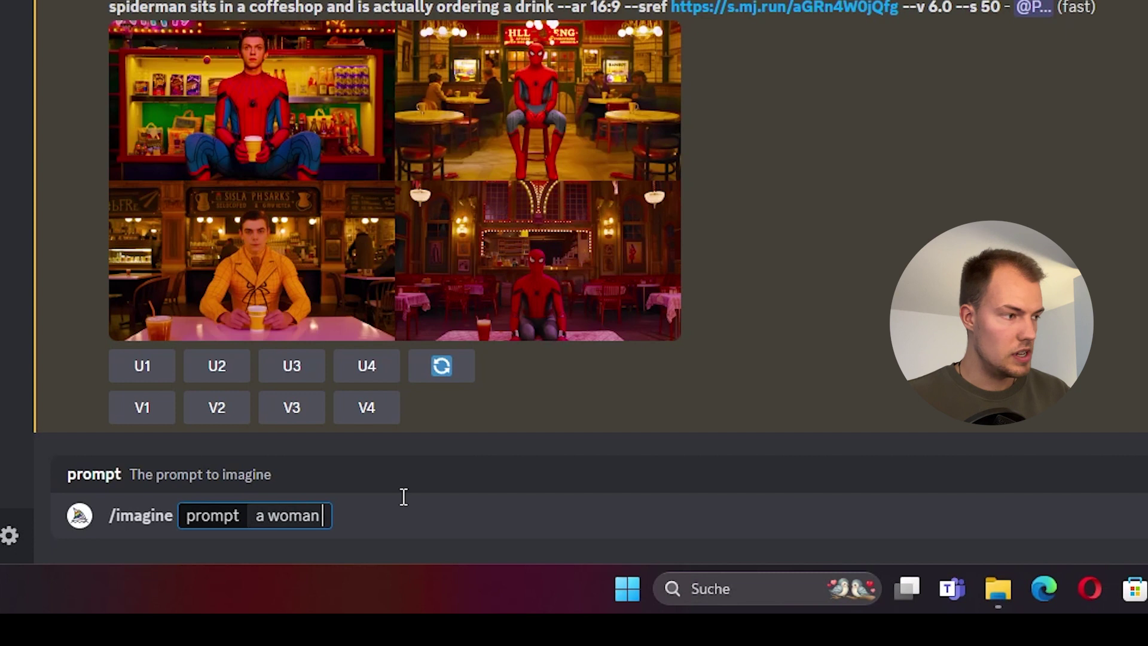
pyautogui.write('sits ')
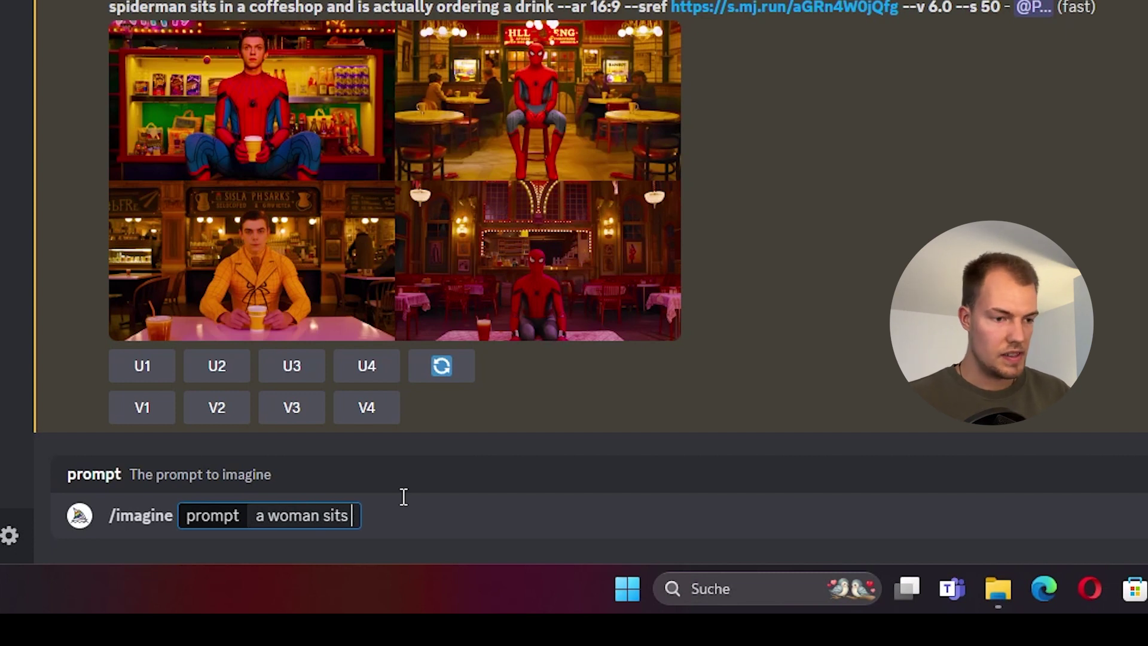
pyautogui.write('in ac')
pyautogui.press('BackSpace')
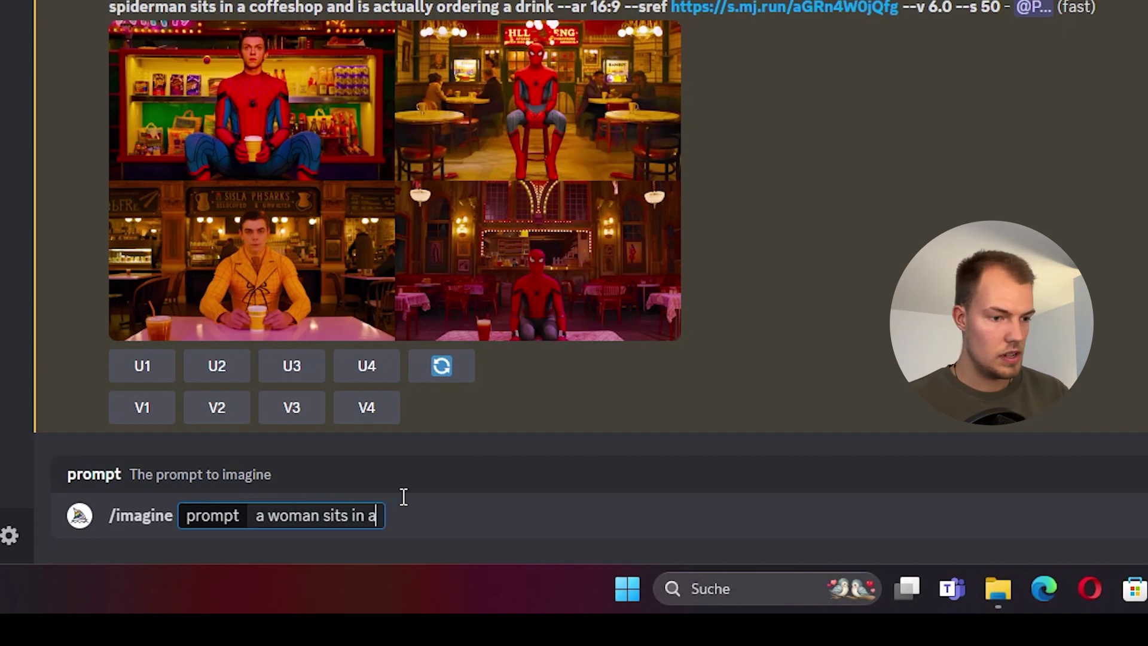
pyautogui.write('ca')
pyautogui.press('BackSpace')
pyautogui.write('offeesh')
pyautogui.press('BackSpace')
pyautogui.press('BackSpace')
pyautogui.press('BackSpace')
pyautogui.press('BackSpace')
pyautogui.write('esh')
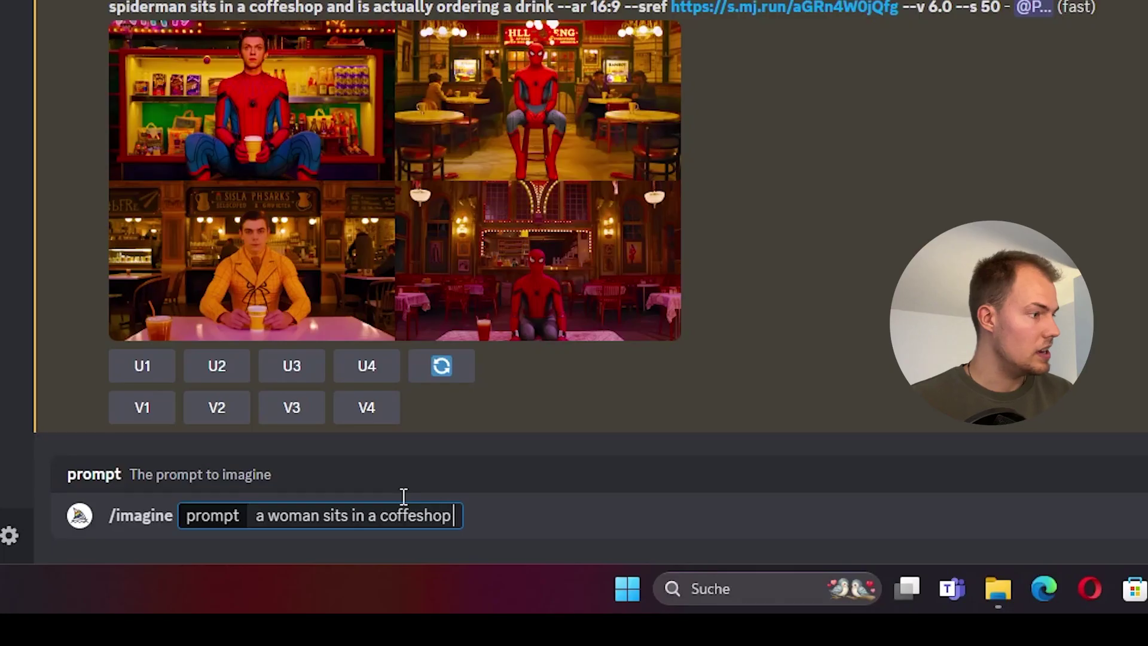
pyautogui.write('and is watching her son ')
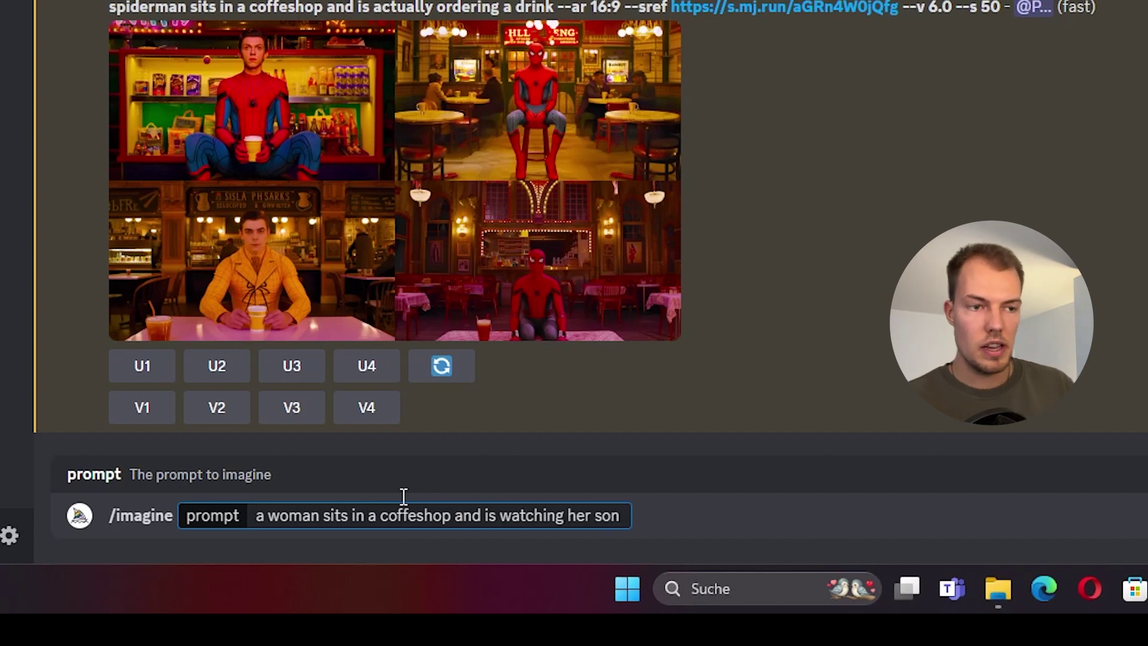
# Step: Append the parameters "--ar 16:9 --sref" to the prompt about the woman and her son
pyautogui.write('--')
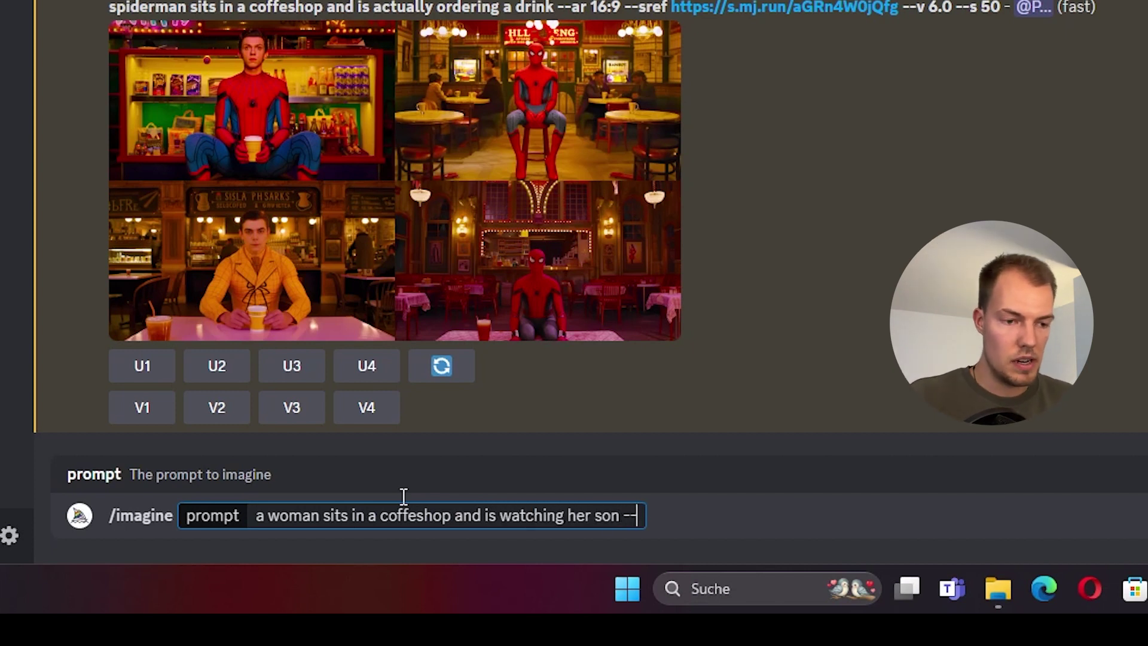
pyautogui.write('ar 16:9 ')
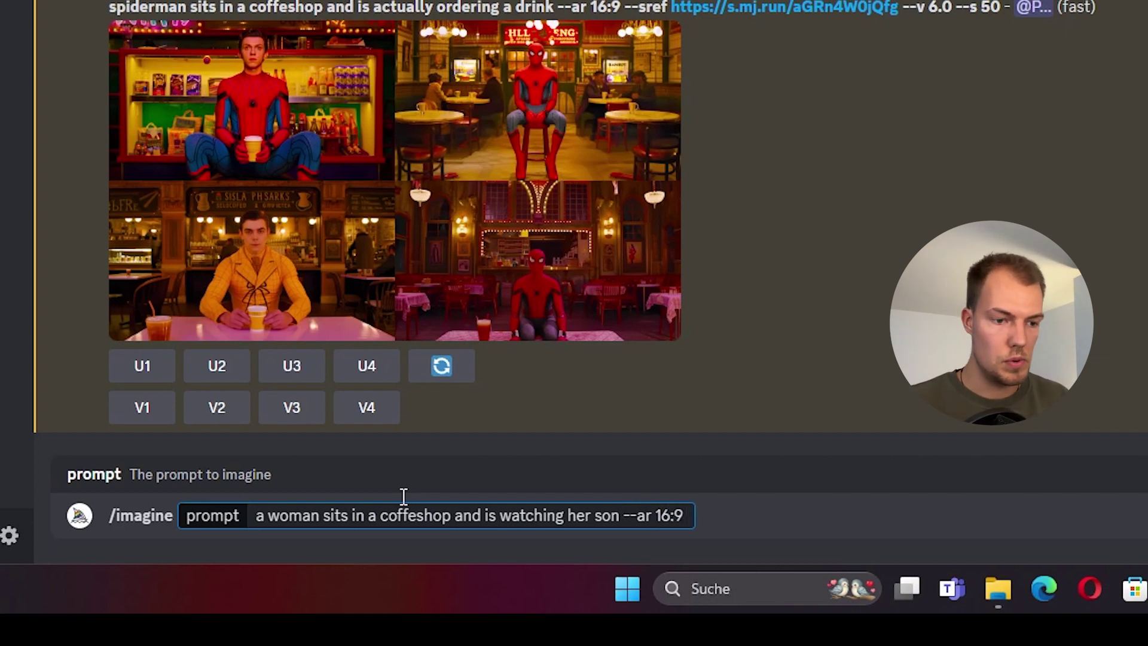
pyautogui.write('*')
pyautogui.press('BackSpace')
pyautogui.write('--sref')
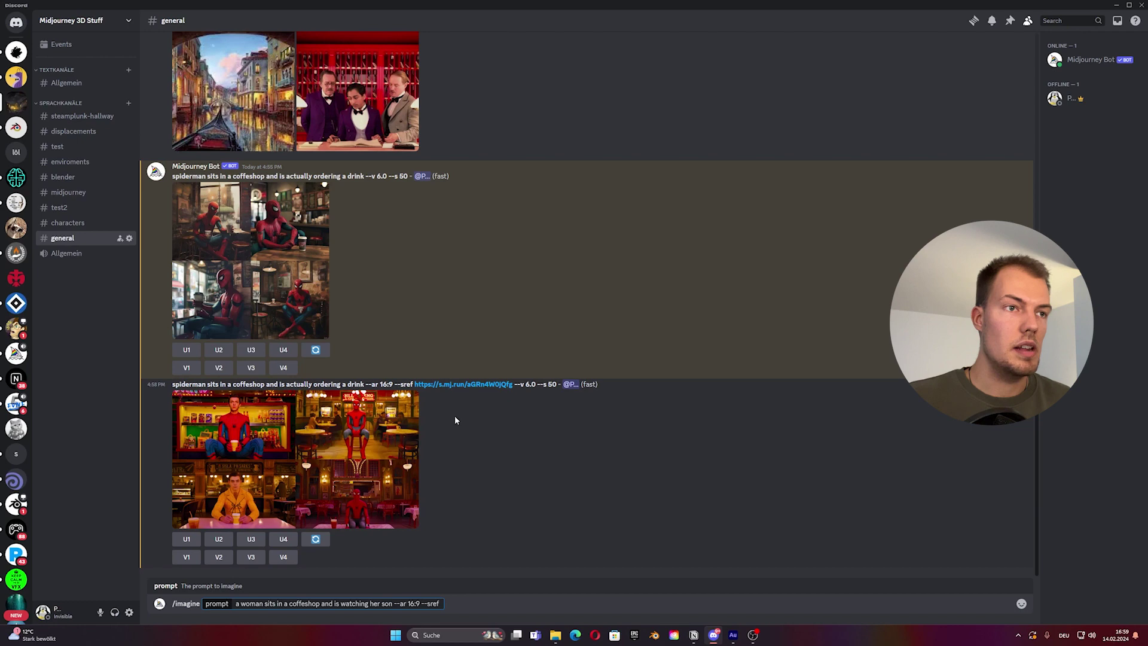
# Step: Add the posted red hotel lobby screenshot's link after --sref and generate the images of the woman and her son
pyautogui.scroll(3, 453, 415)
pyautogui.moveTo(383, 281); pyautogui.dragTo(441, 607)
pyautogui.press('Return')
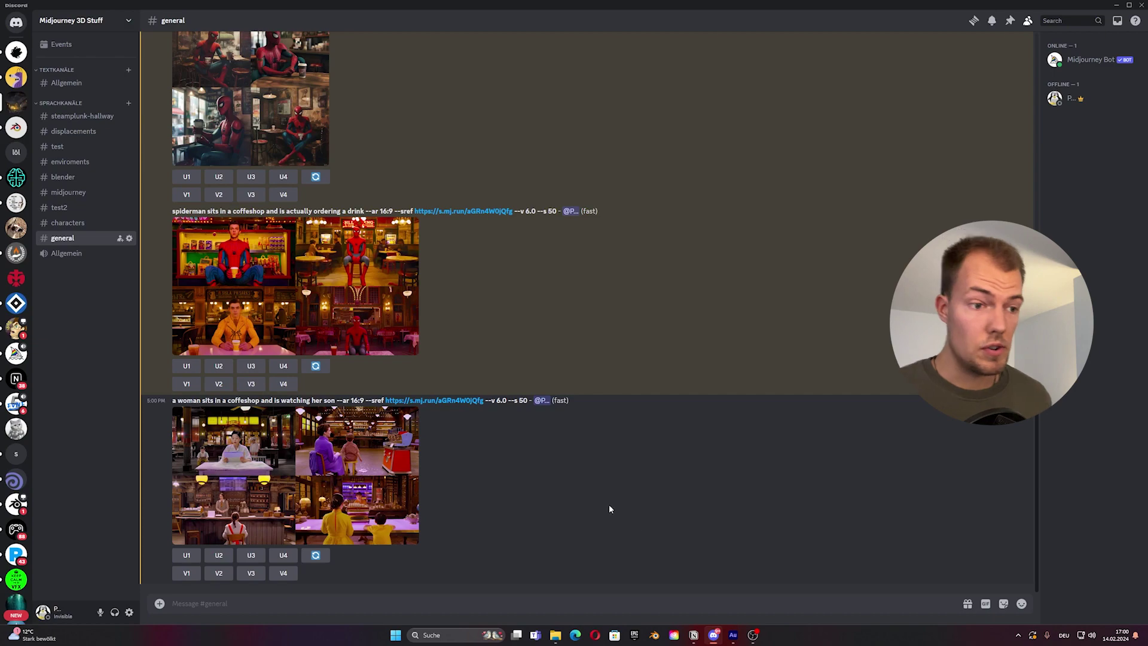
# Step: Compare the enlarged grid of the woman and her son with the enlarged style-referenced Spiderman grid
pyautogui.click(382, 484)
pyautogui.click(670, 530)
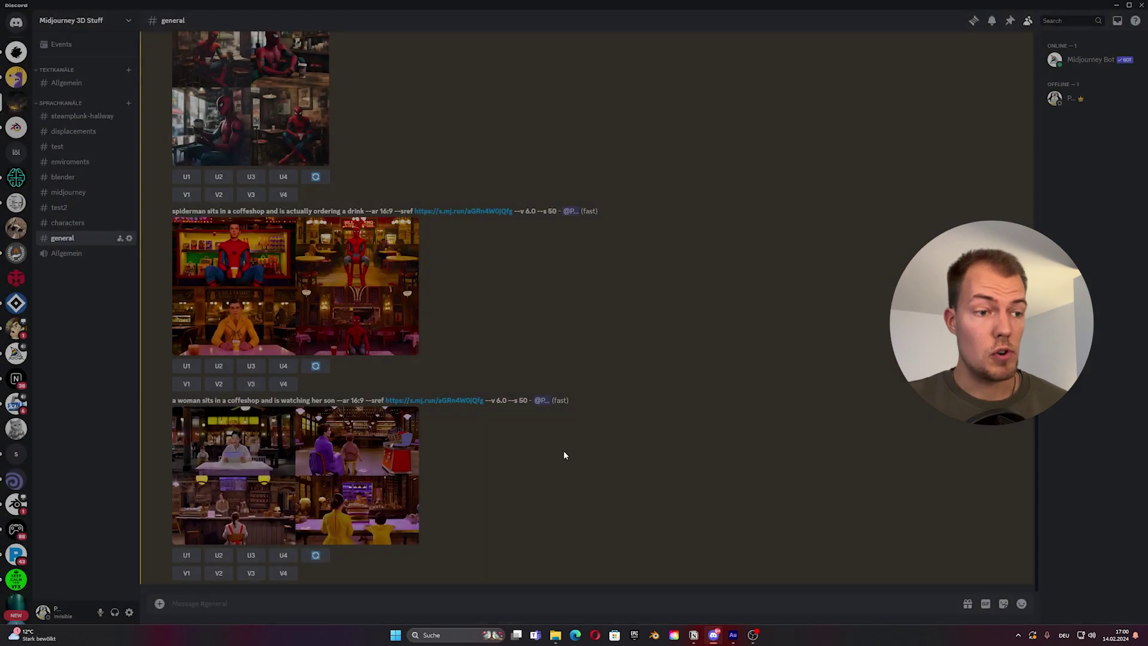
pyautogui.click(252, 281)
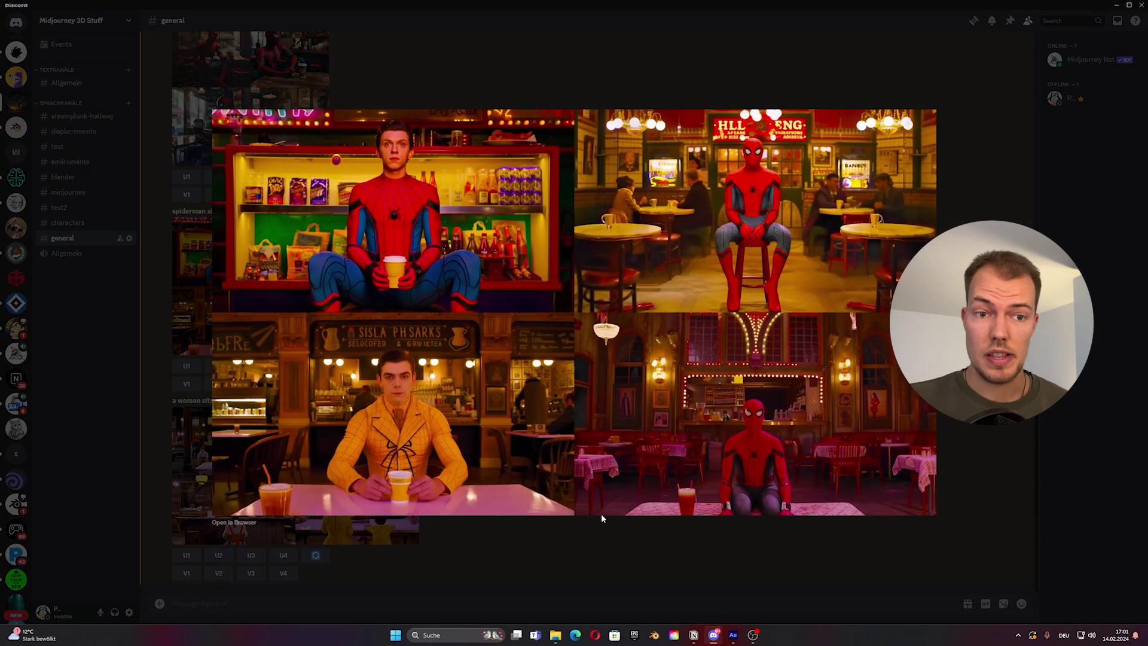
pyautogui.click(641, 533)
pyautogui.click(287, 504)
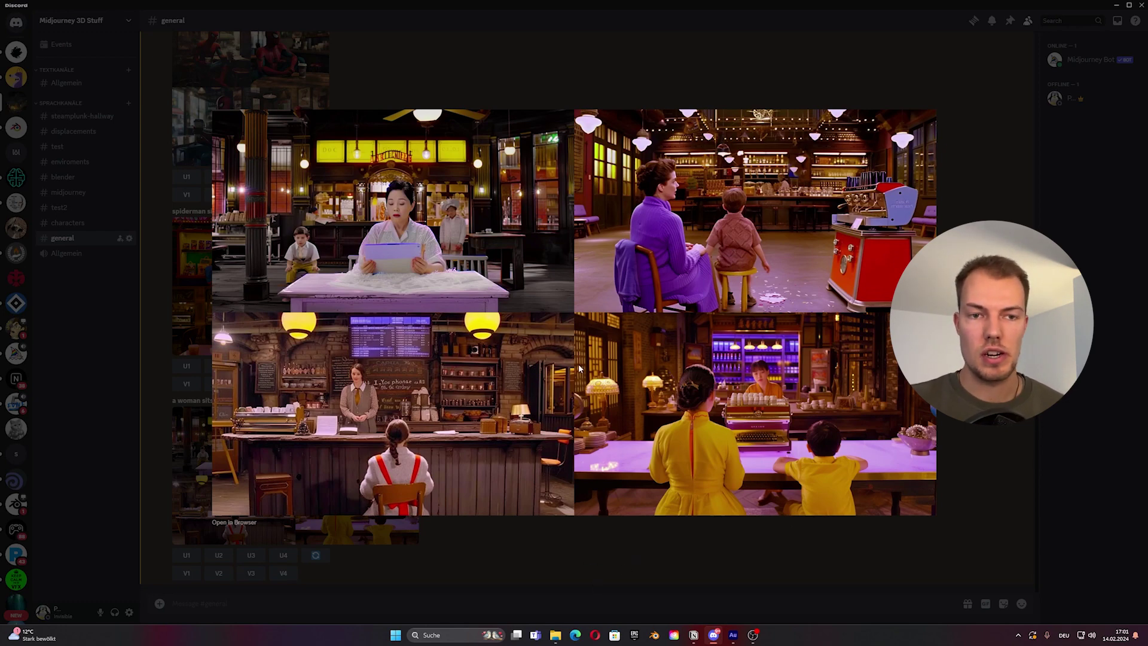
pyautogui.click(769, 583)
# Step: Examine the posted reference images against the unreferenced Spiderman grid and the two style-referenced grids in the channel
pyautogui.scroll(5, 473, 420)
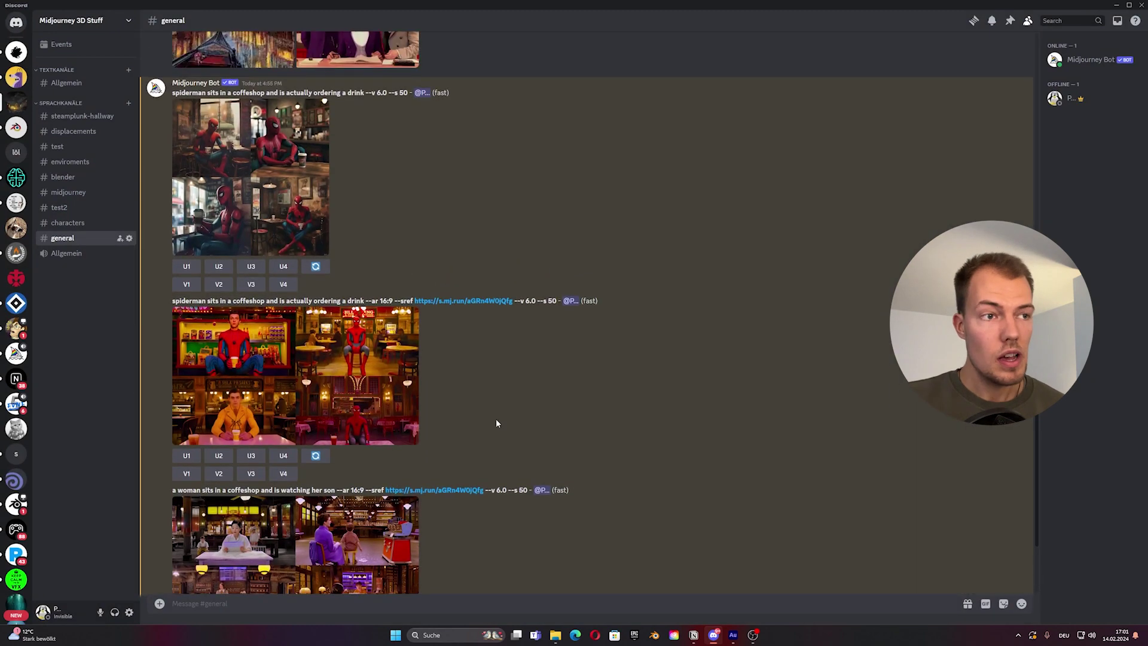
pyautogui.scroll(-5, 641, 462)
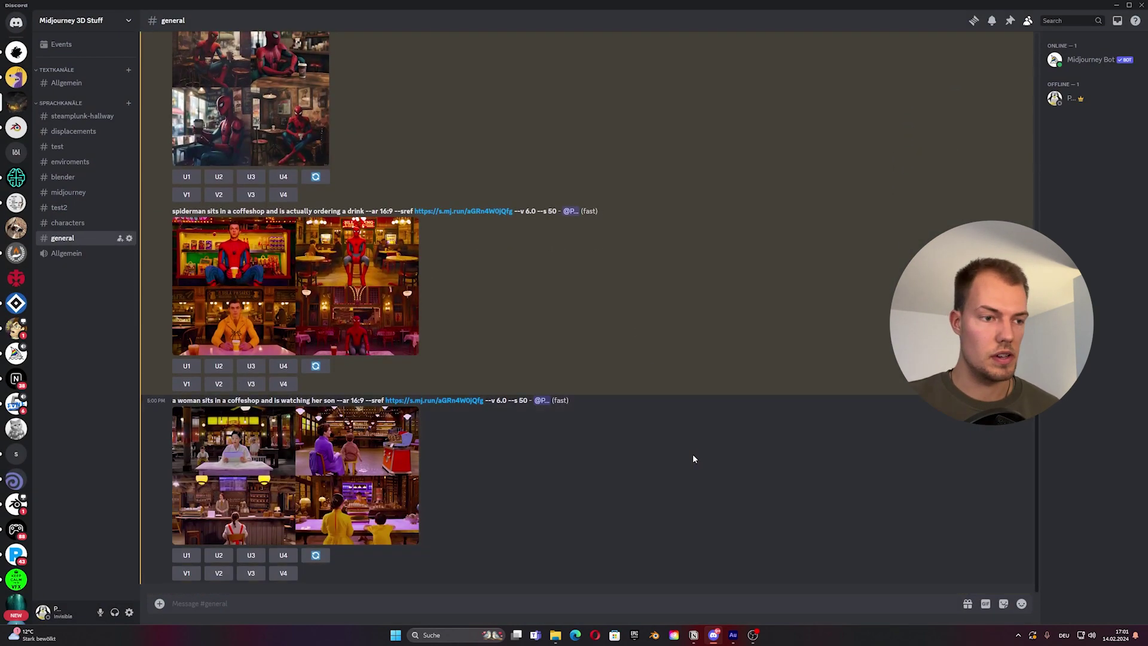
pyautogui.scroll(5, 598, 454)
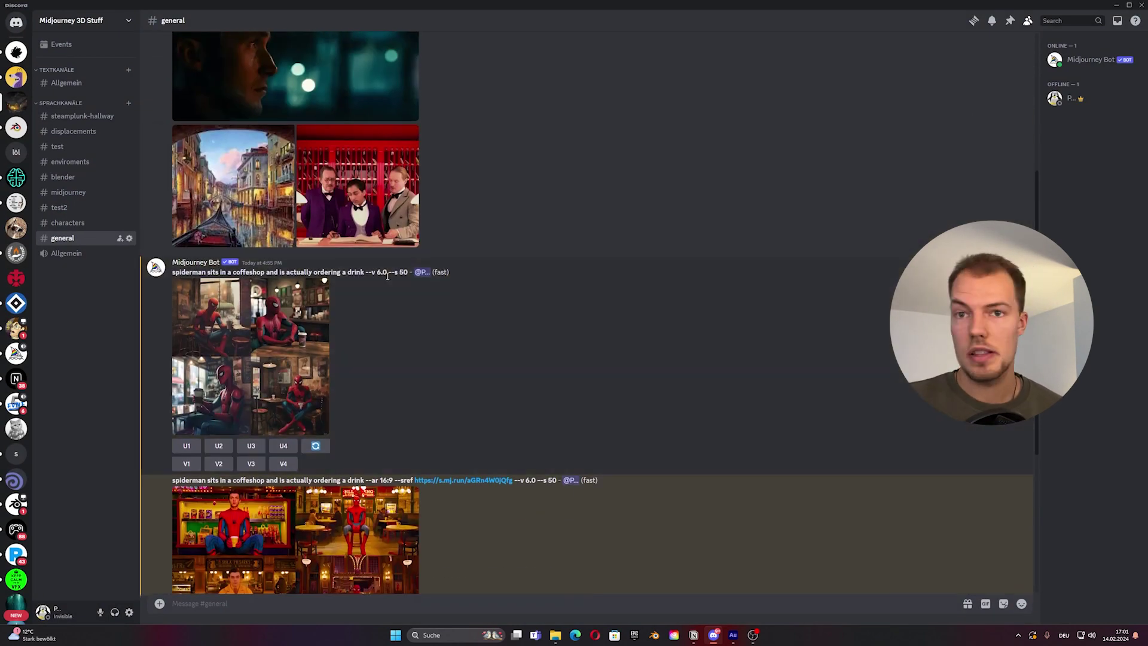
pyautogui.scroll(-5, 668, 357)
pyautogui.scroll(4, 660, 355)
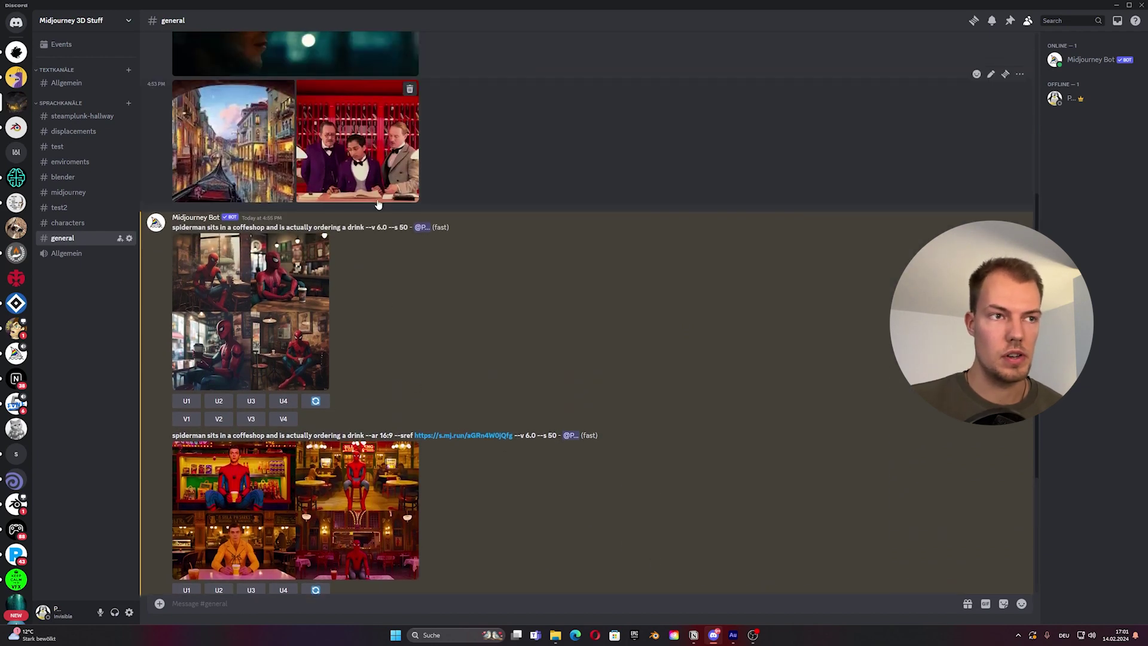
pyautogui.scroll(-2, 584, 347)
pyautogui.scroll(-2, 585, 348)
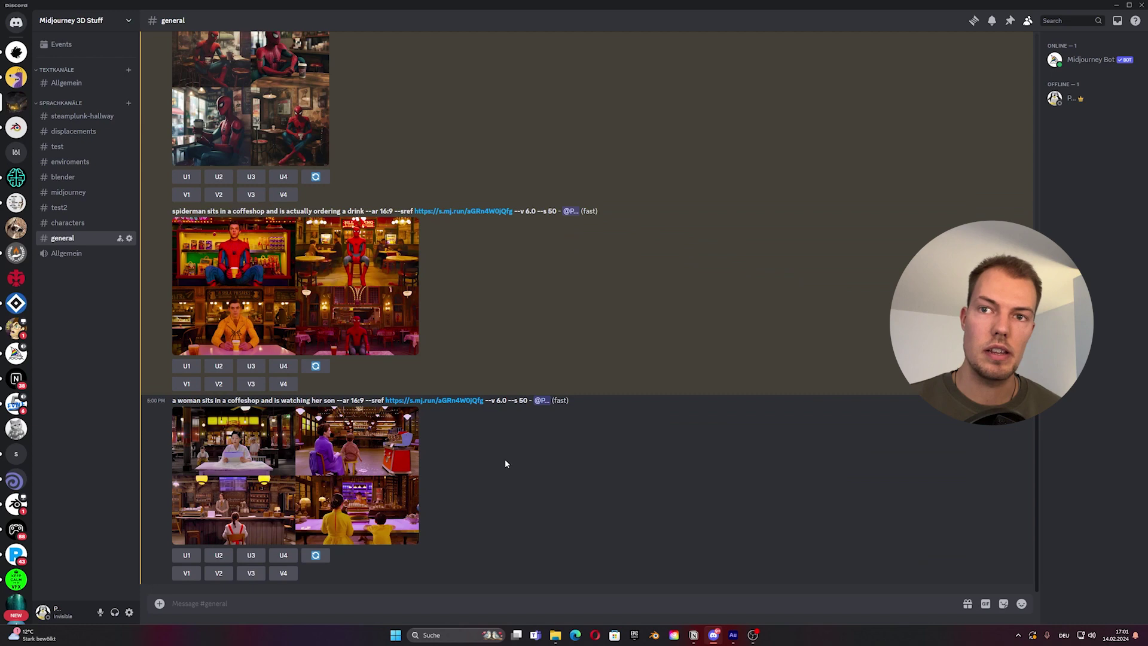
pyautogui.scroll(2, 556, 424)
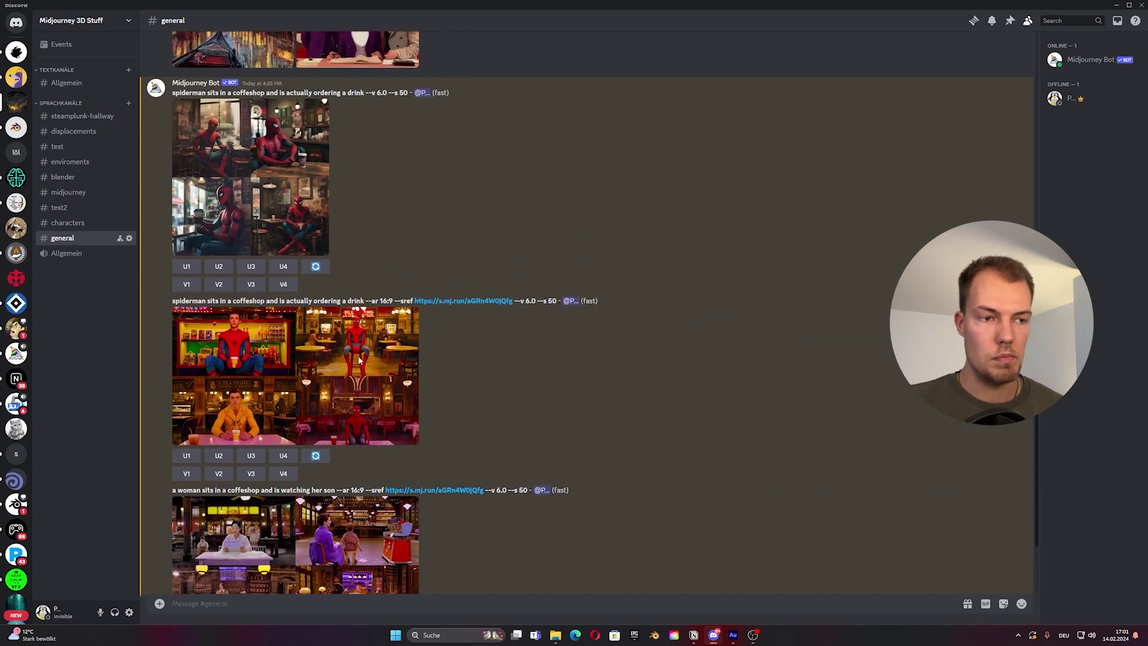
pyautogui.scroll(-1, 506, 370)
pyautogui.scroll(-1, 506, 371)
pyautogui.scroll(5, 597, 364)
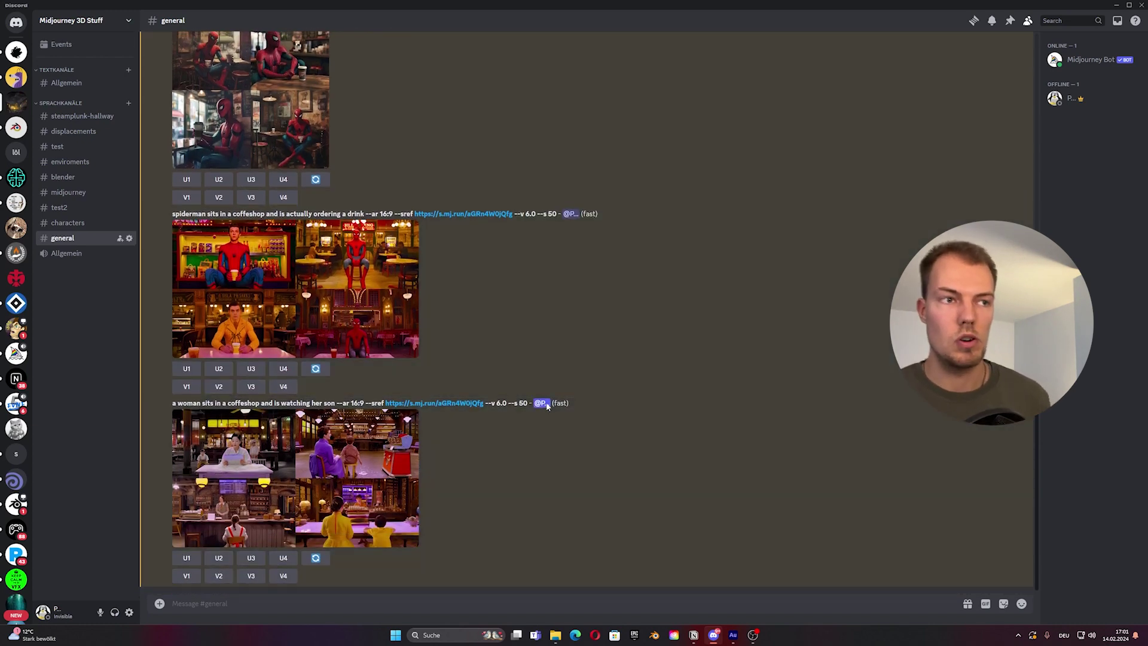
pyautogui.scroll(-5, 499, 408)
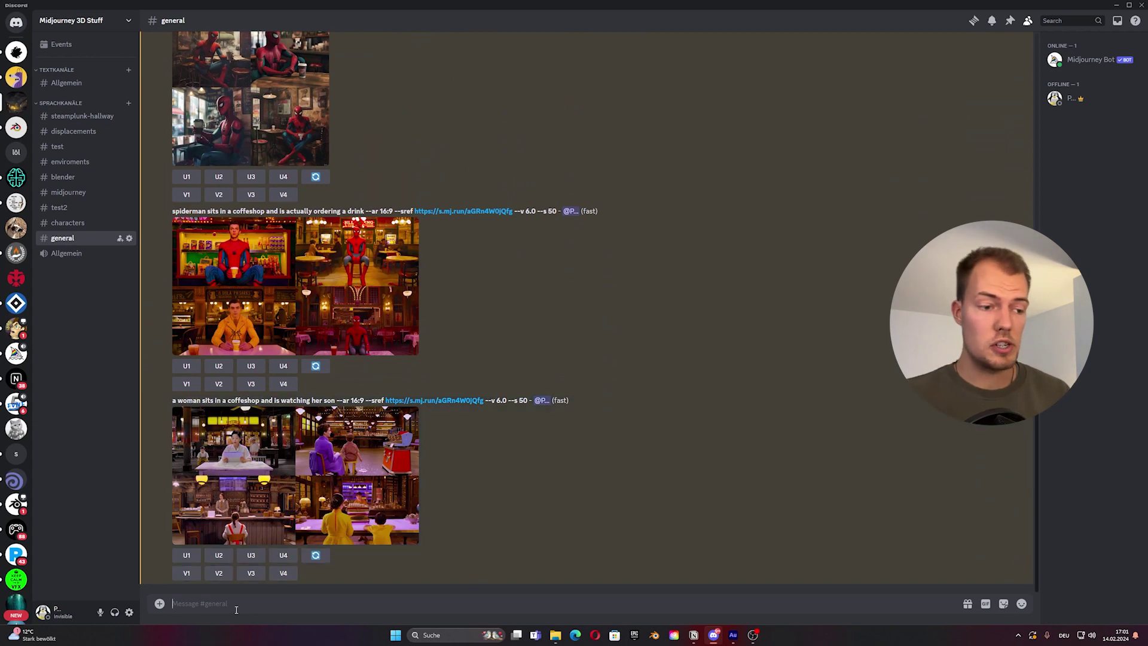
# Step: Start a new /imagine command with the prompt text "cat looks grumpy into the camera"
pyautogui.write('/imag')
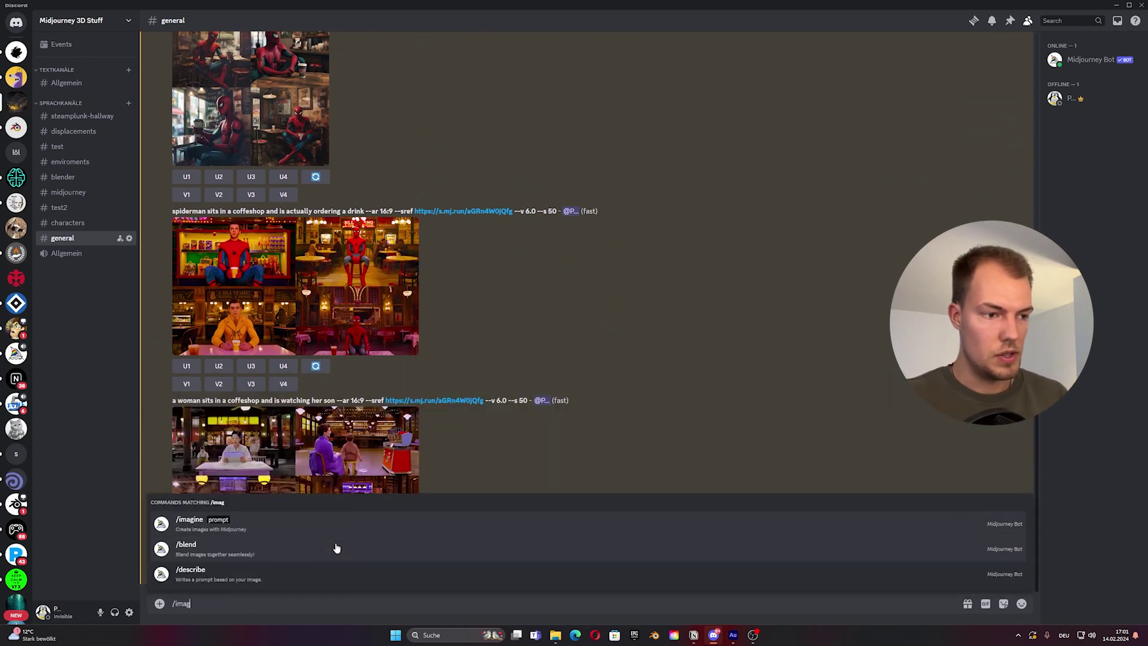
pyautogui.press('Return')
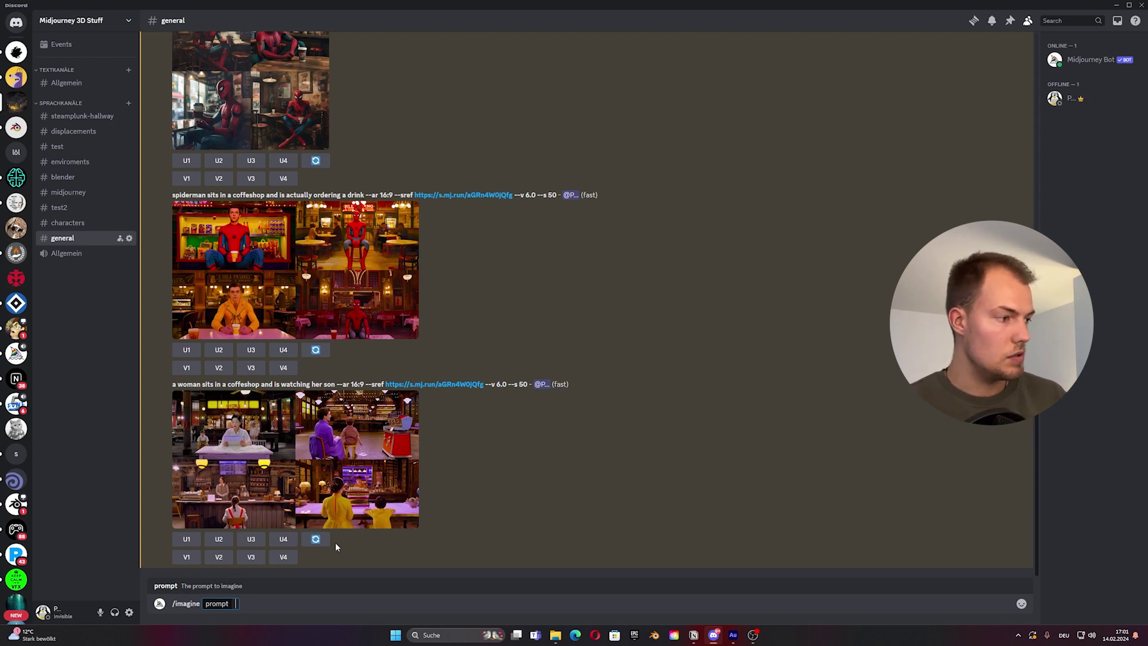
pyautogui.write('ca')
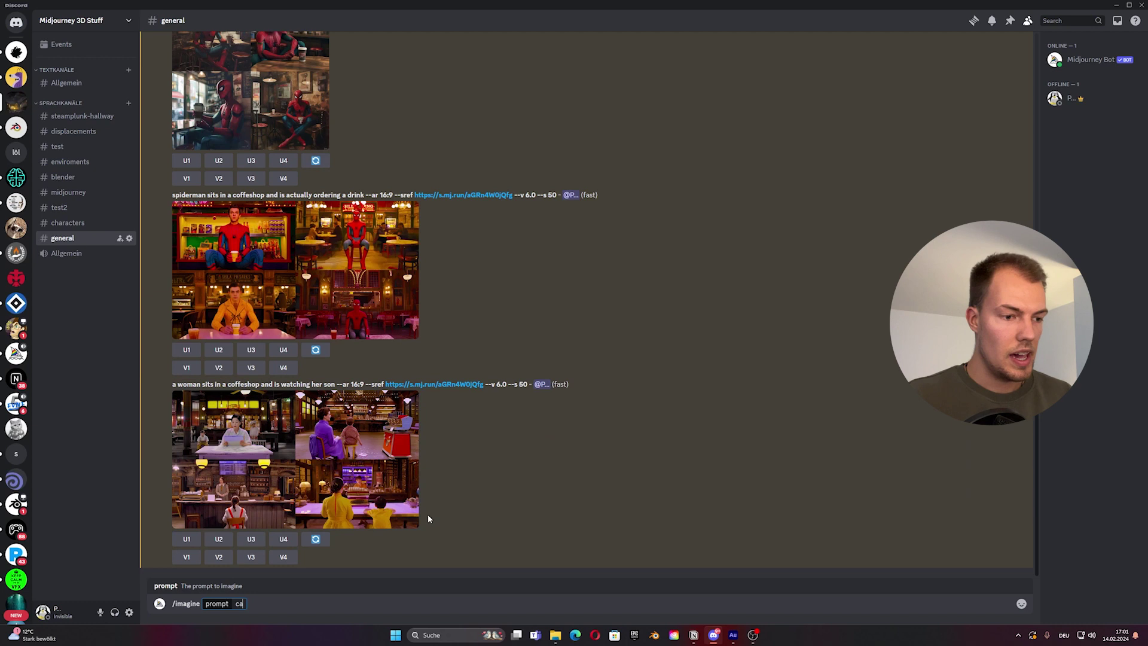
pyautogui.write('t looks gr')
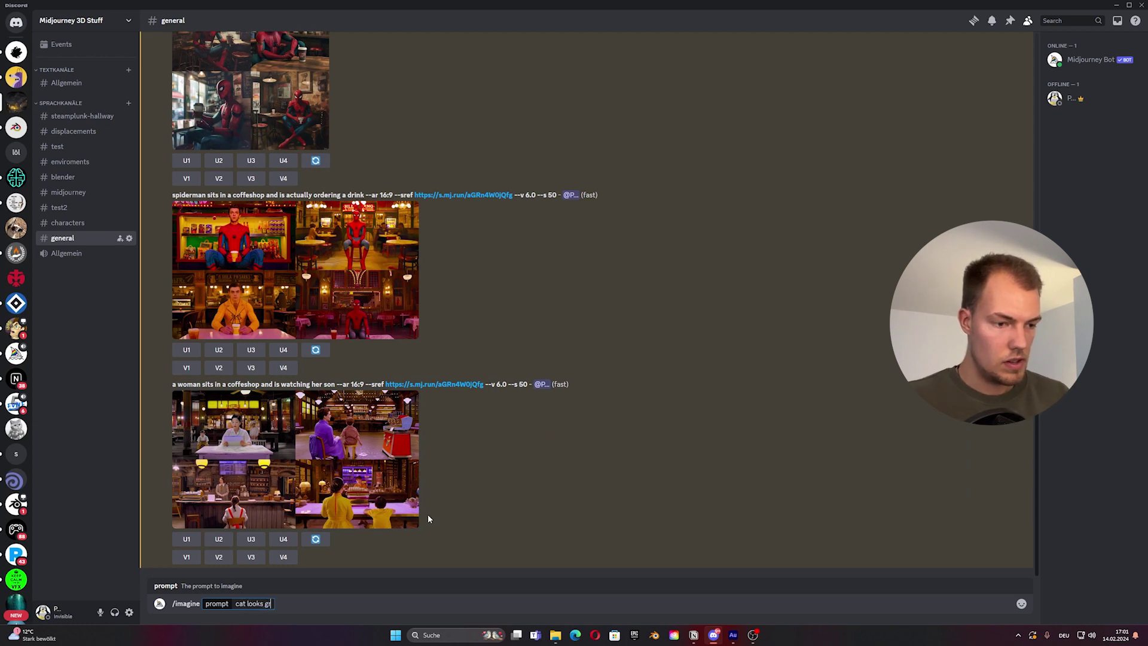
pyautogui.write('umpy into')
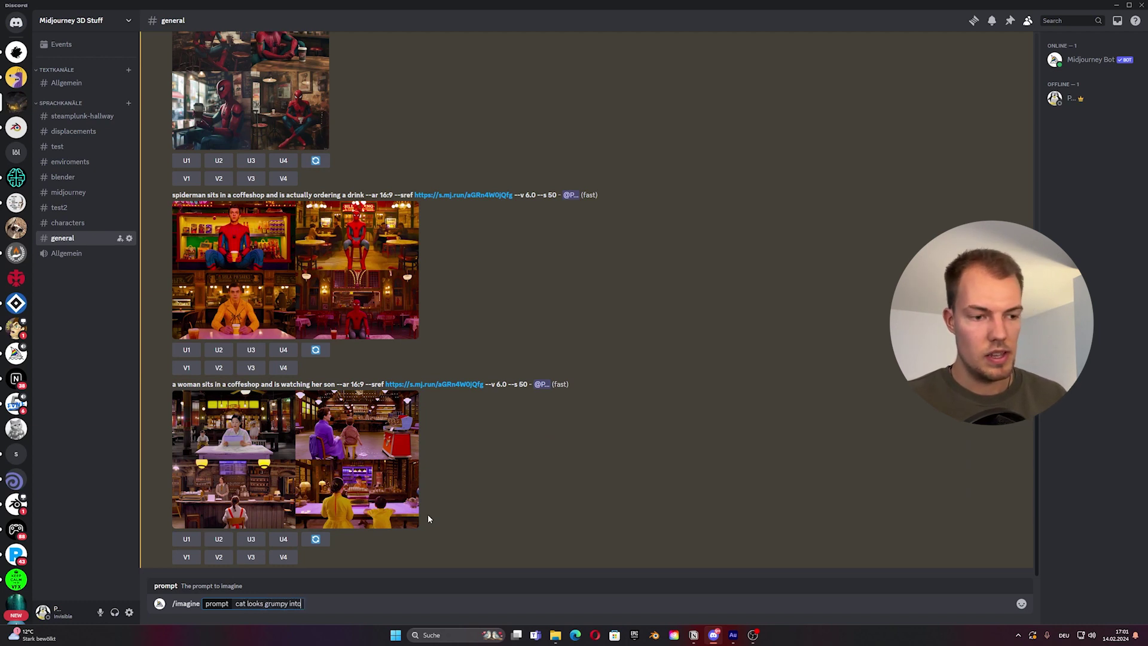
pyautogui.write(' the camera ')
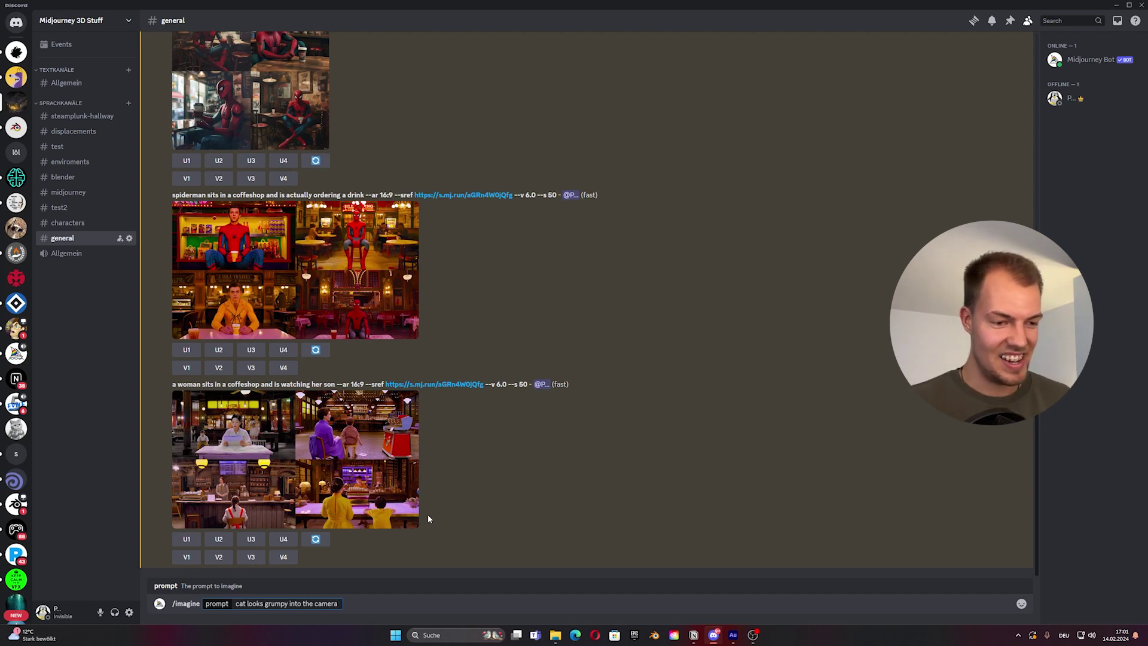
# Step: Append the parameters "--ar 16:9 --sref" to the grumpy cat prompt
pyautogui.write('--ar ')
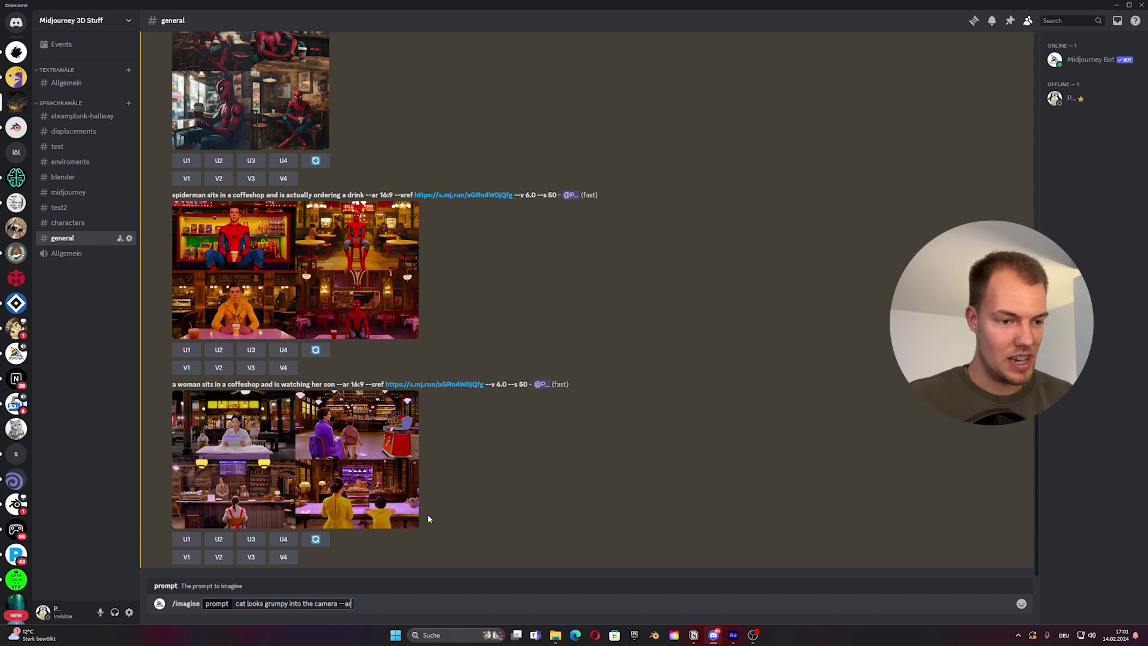
pyautogui.write('16:9')
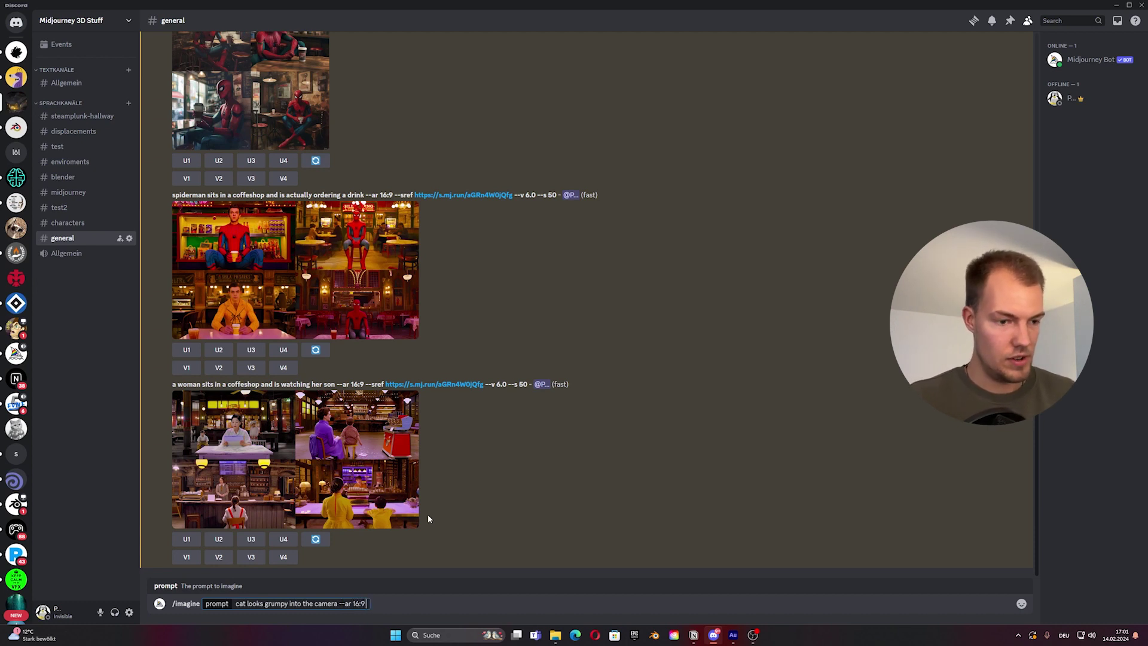
pyautogui.write(' --sref')
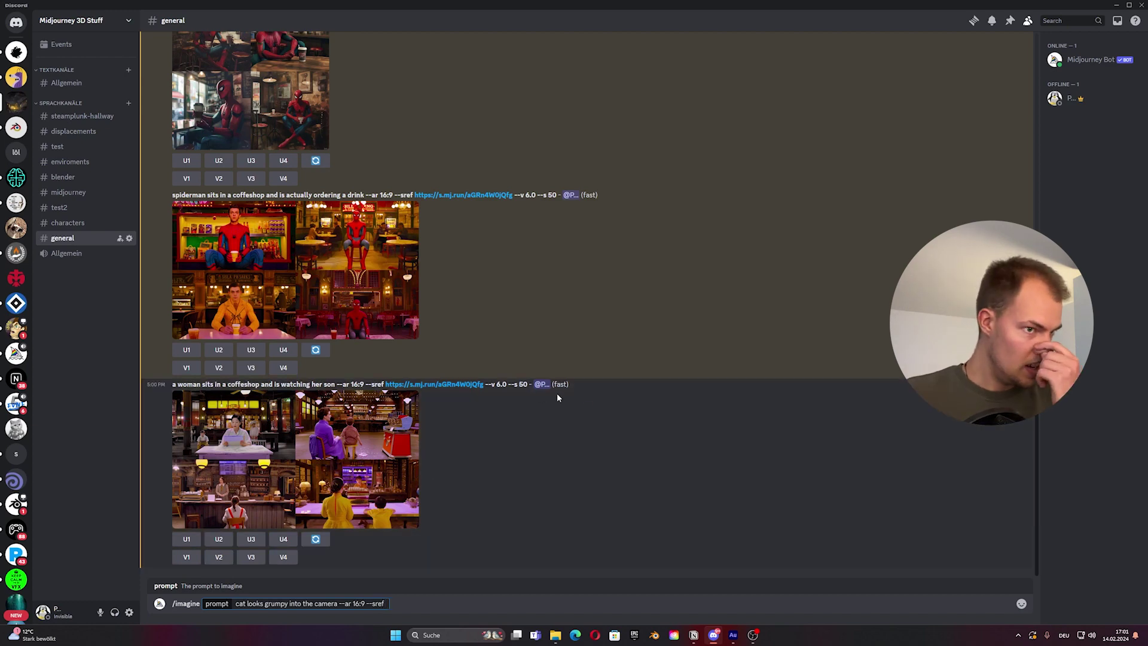
# Step: Add the posted canal painting's link after --sref and generate the grumpy cat images
pyautogui.scroll(5, 610, 427)
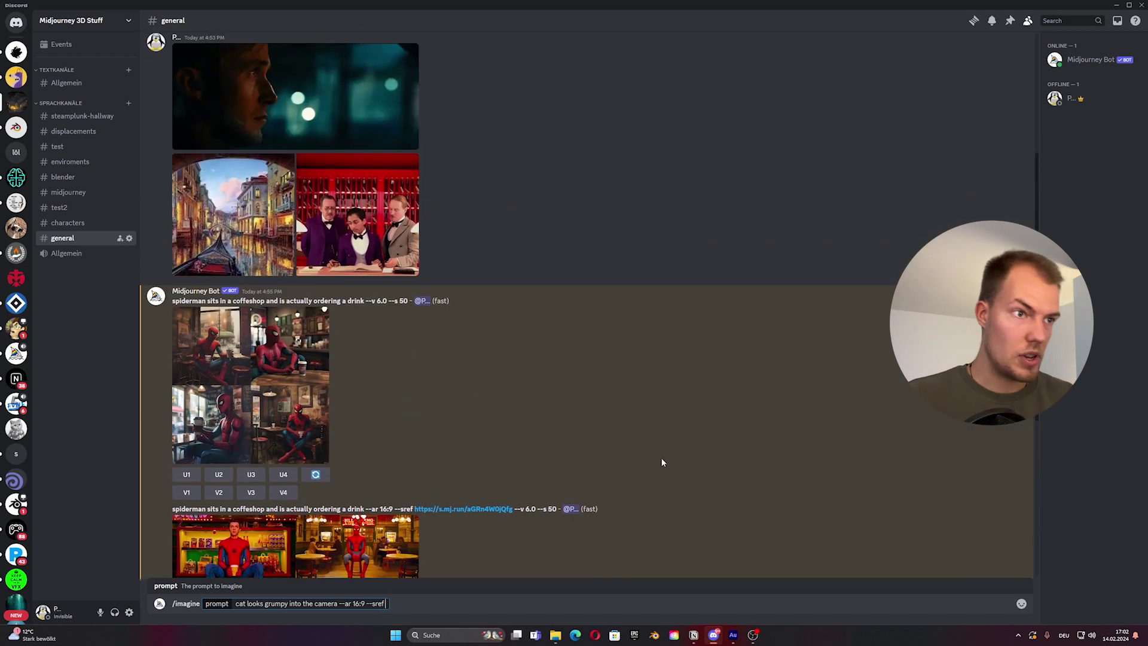
pyautogui.scroll(2, 615, 428)
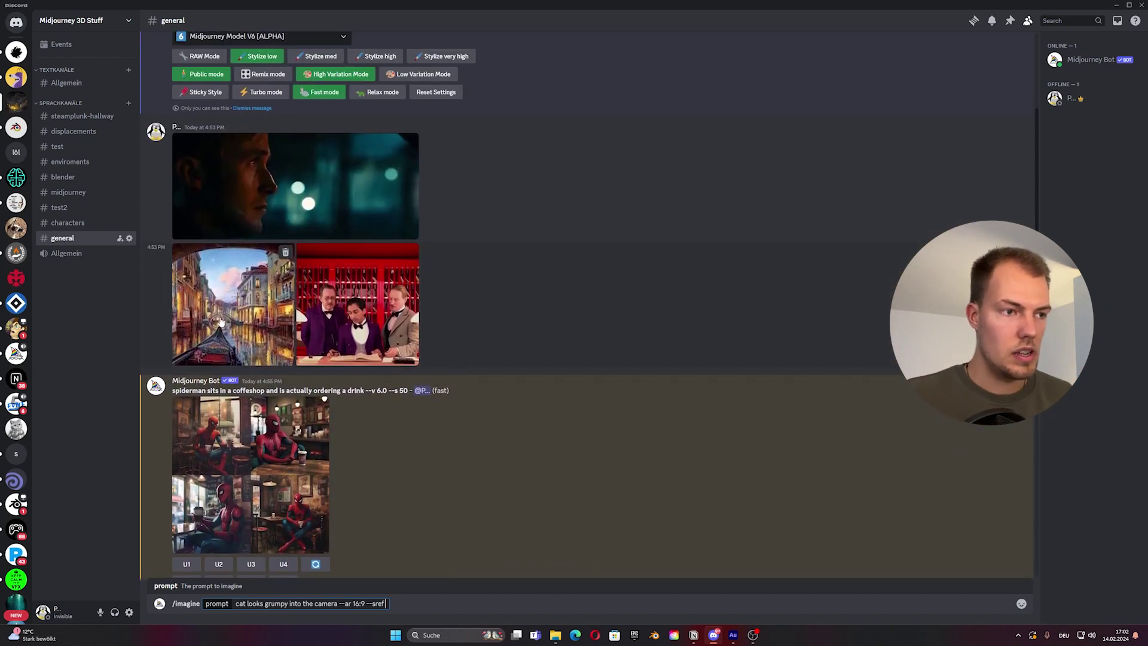
pyautogui.moveTo(388, 584); pyautogui.dragTo(386, 610)
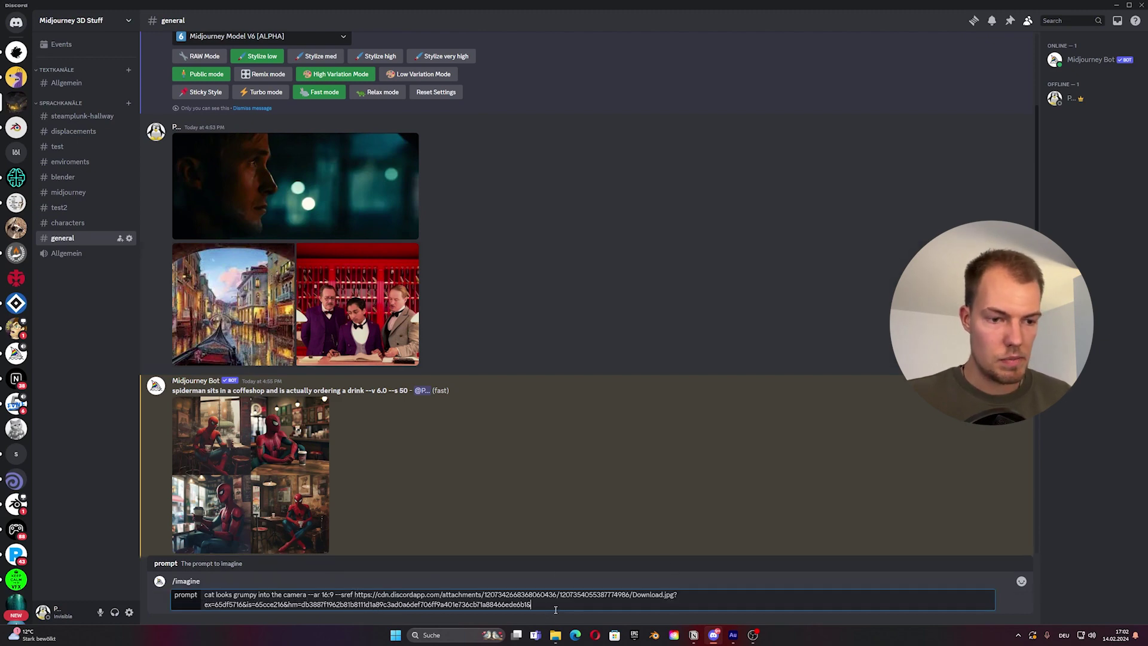
pyautogui.scroll(-7, 671, 502)
pyautogui.press('Return')
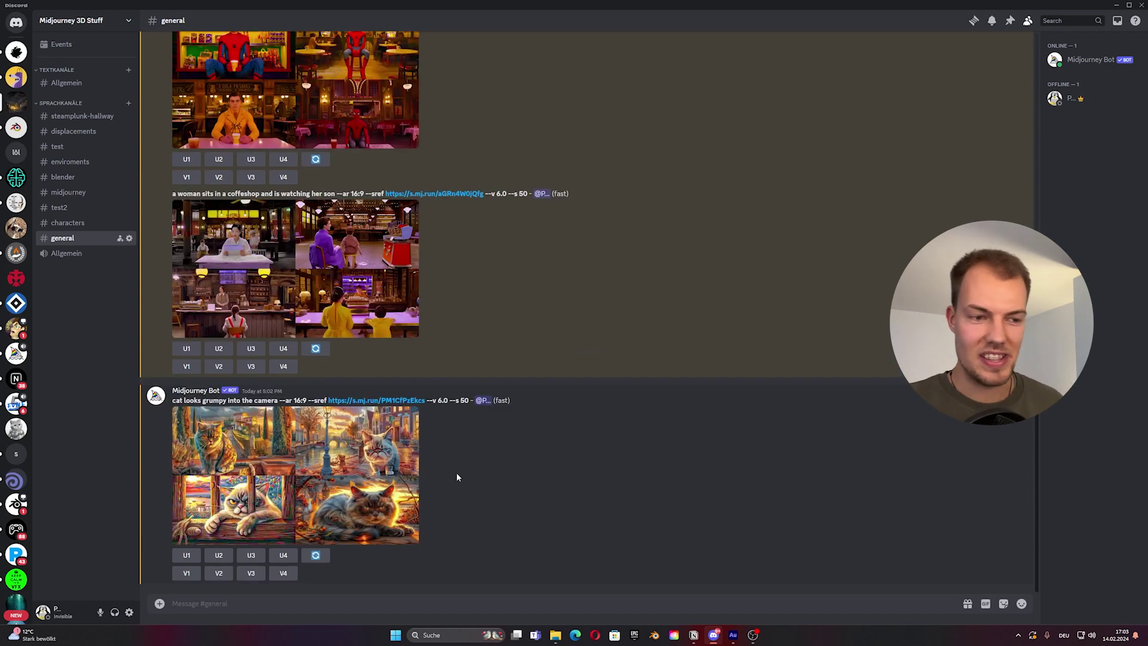
# Step: Enlarge the grumpy cat grid and review the posted reference images and earlier Spiderman grids in the channel
pyautogui.click(326, 464)
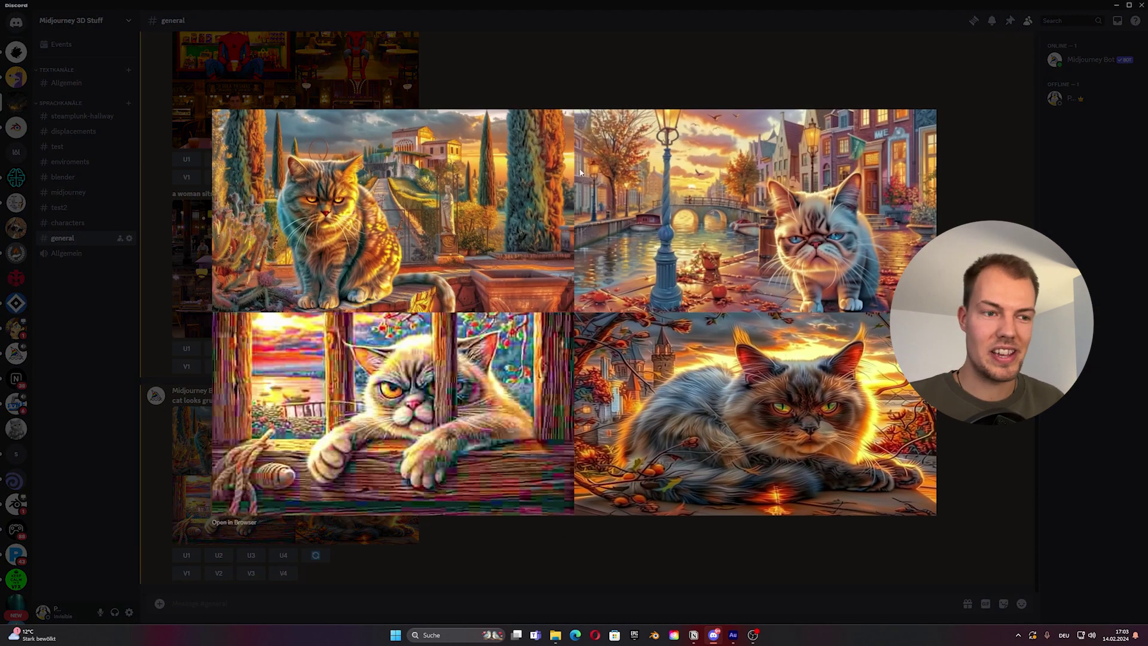
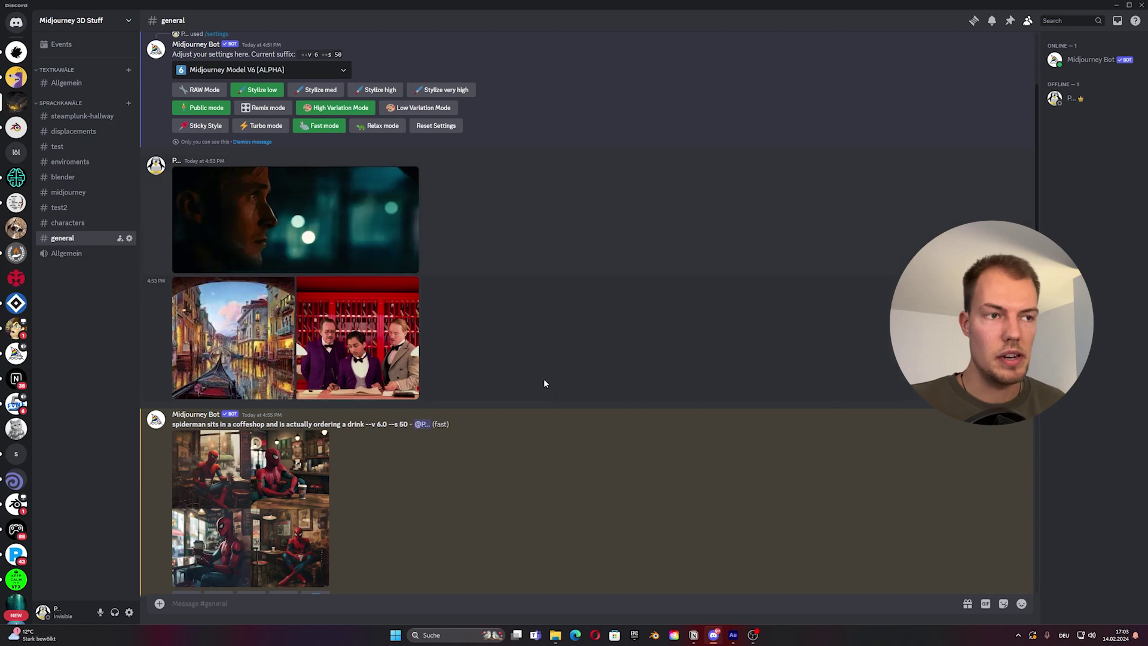
pyautogui.scroll(-3, 636, 469)
pyautogui.scroll(5, 374, 492)
pyautogui.scroll(-7, 534, 397)
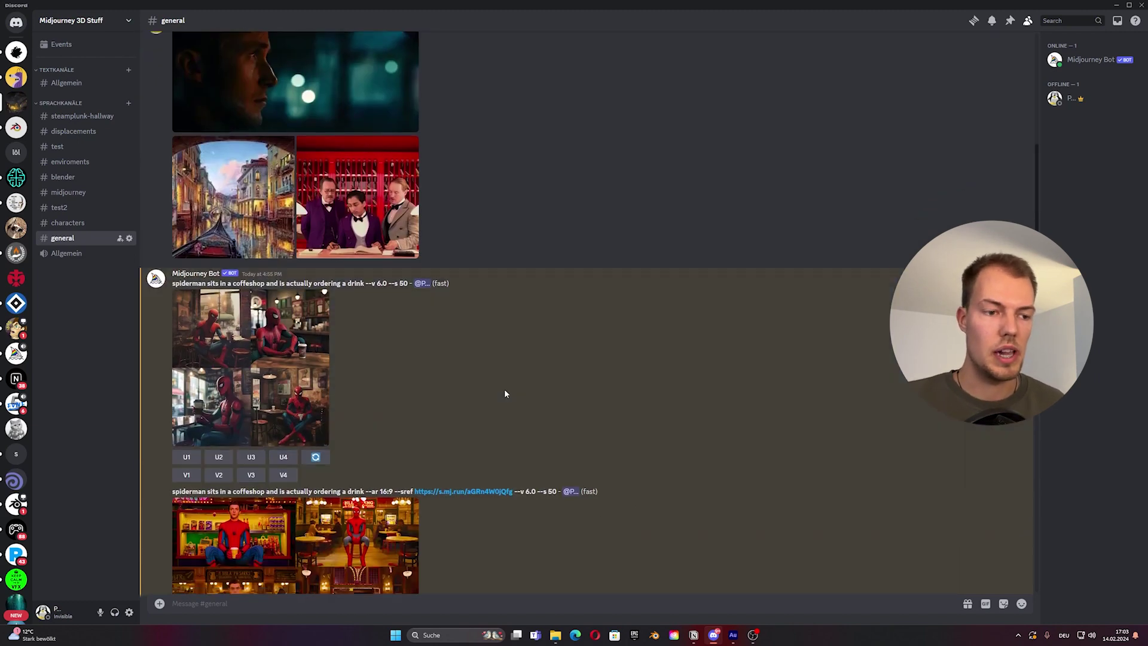
pyautogui.scroll(5, 489, 469)
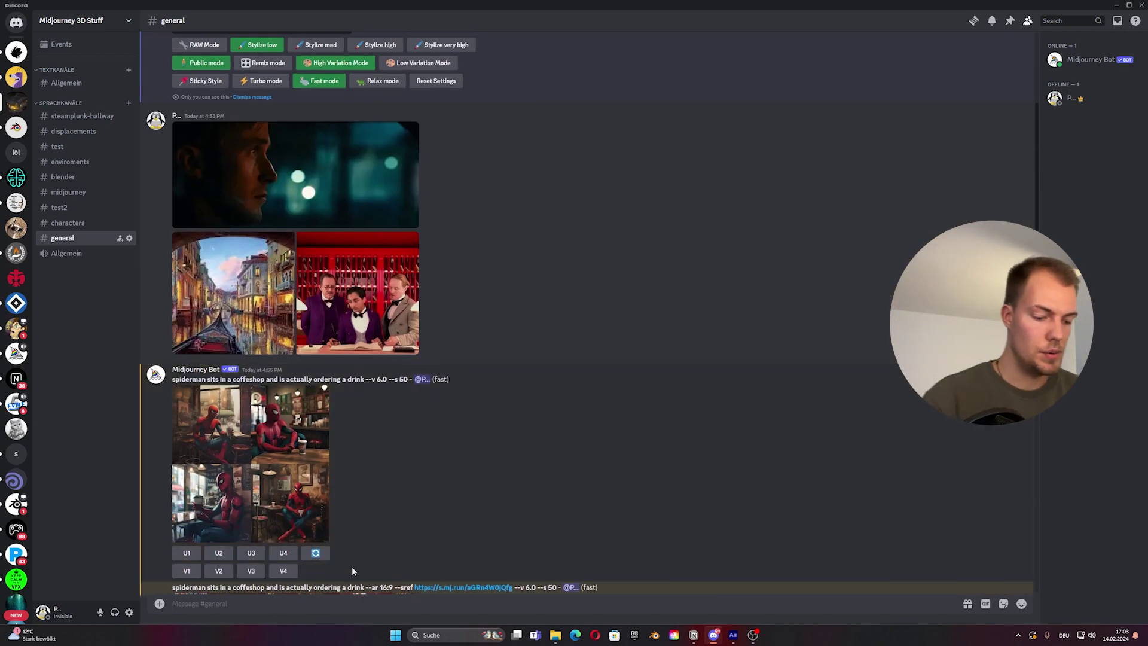
# Step: Start a new /imagine command with the prompt text "spiderman play tennis"
pyautogui.write('/ima')
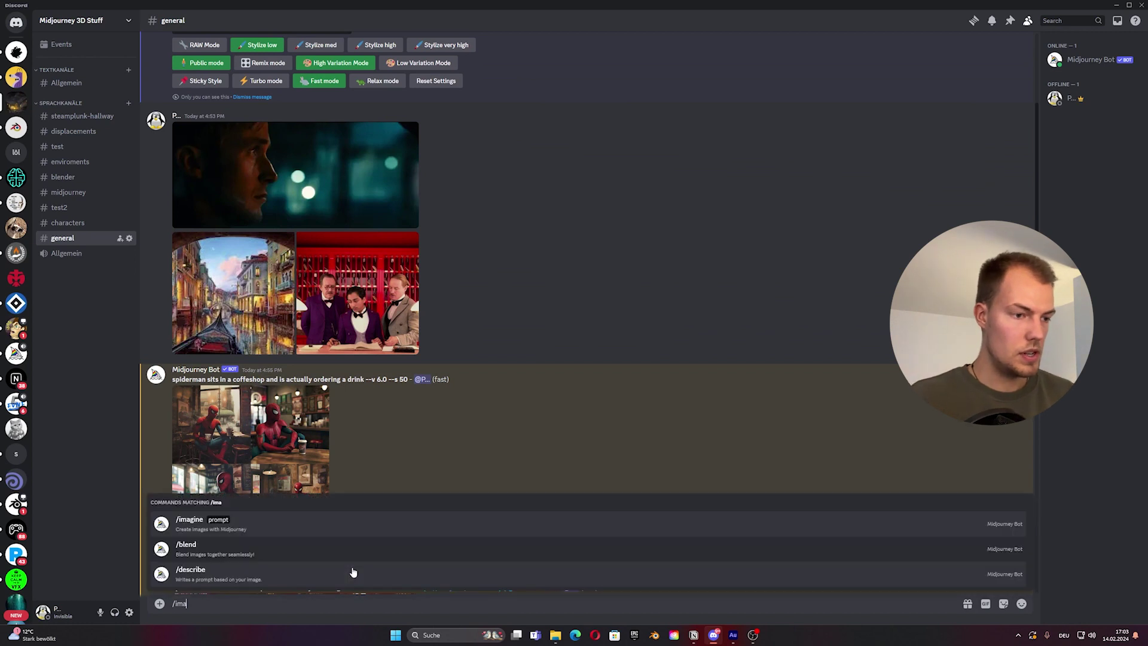
pyautogui.press('Tab')
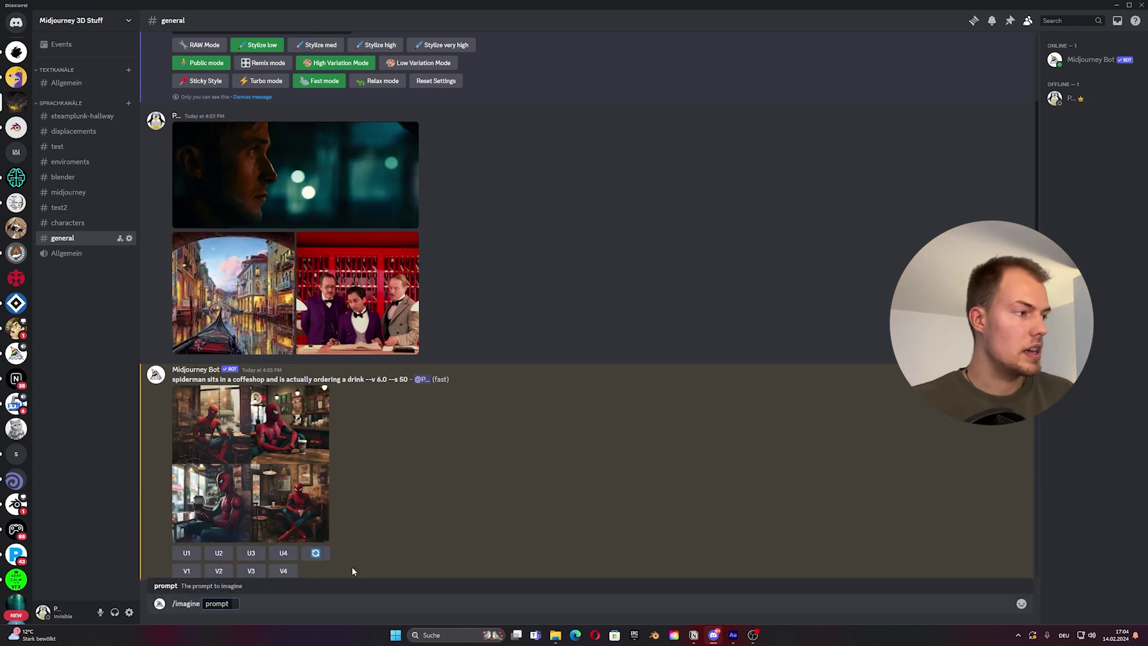
pyautogui.write('spiderm')
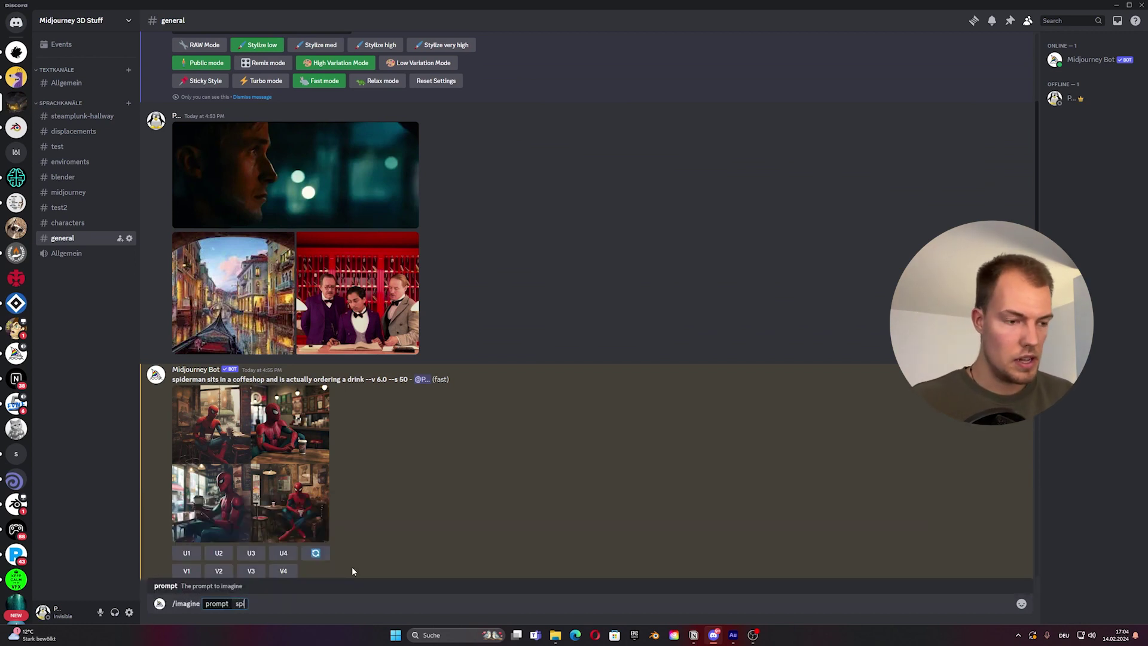
pyautogui.write('an play')
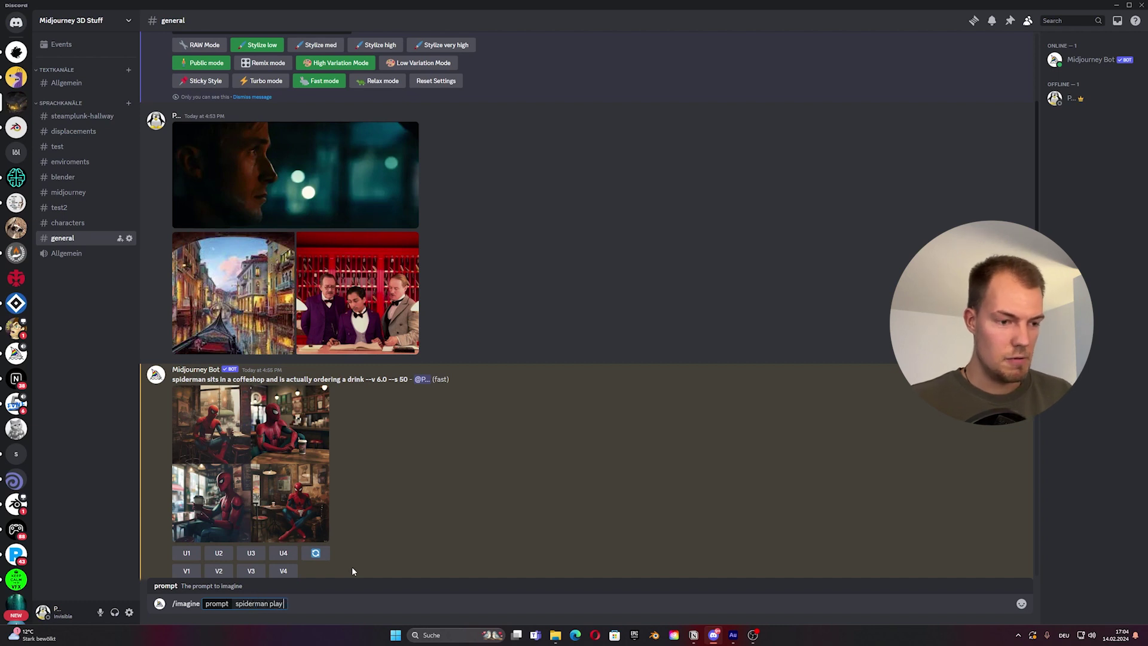
pyautogui.write(' tennis')
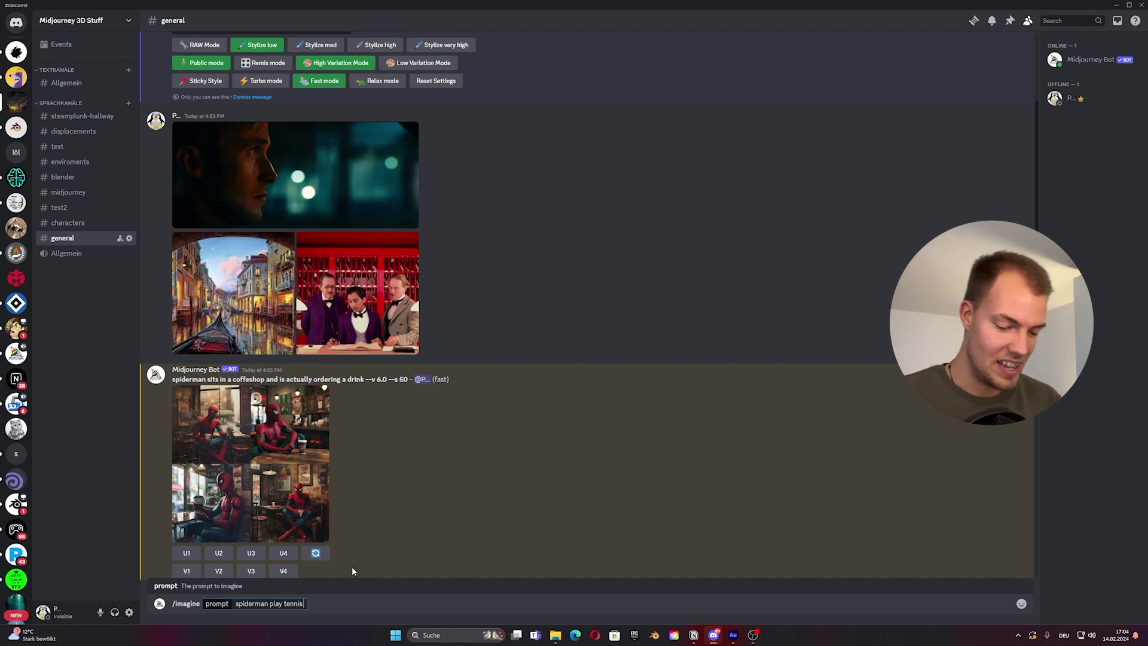
# Step: Append the parameters "--ar 16:9 --sref" to the Spiderman tennis prompt
pyautogui.write('--')
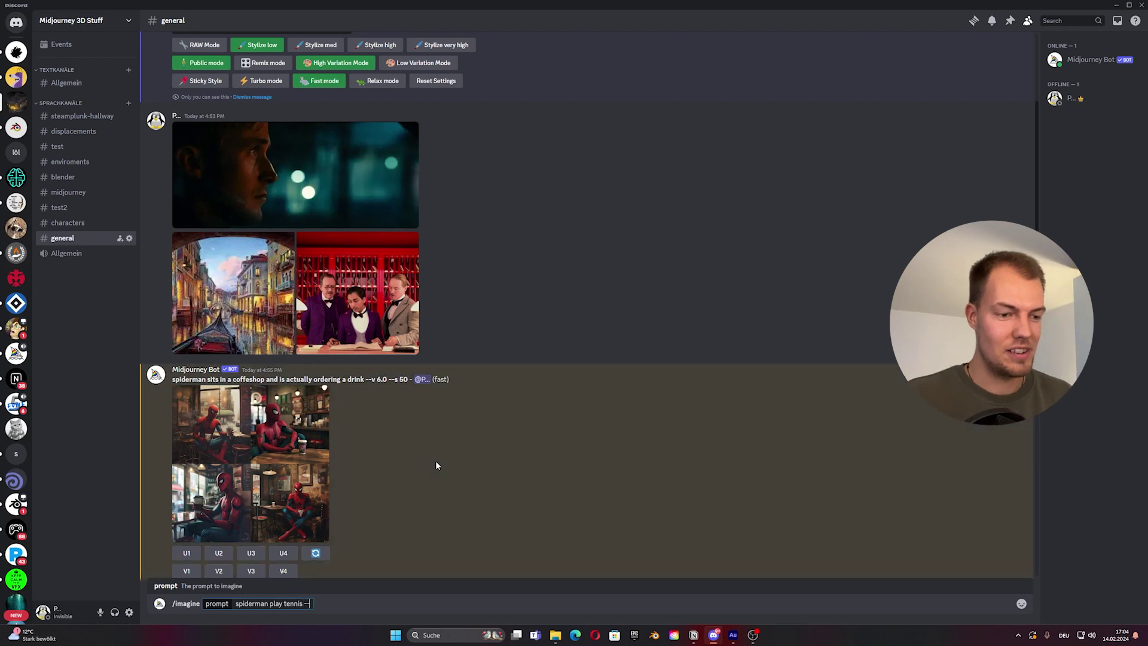
pyautogui.write('ar 16:9 hw')
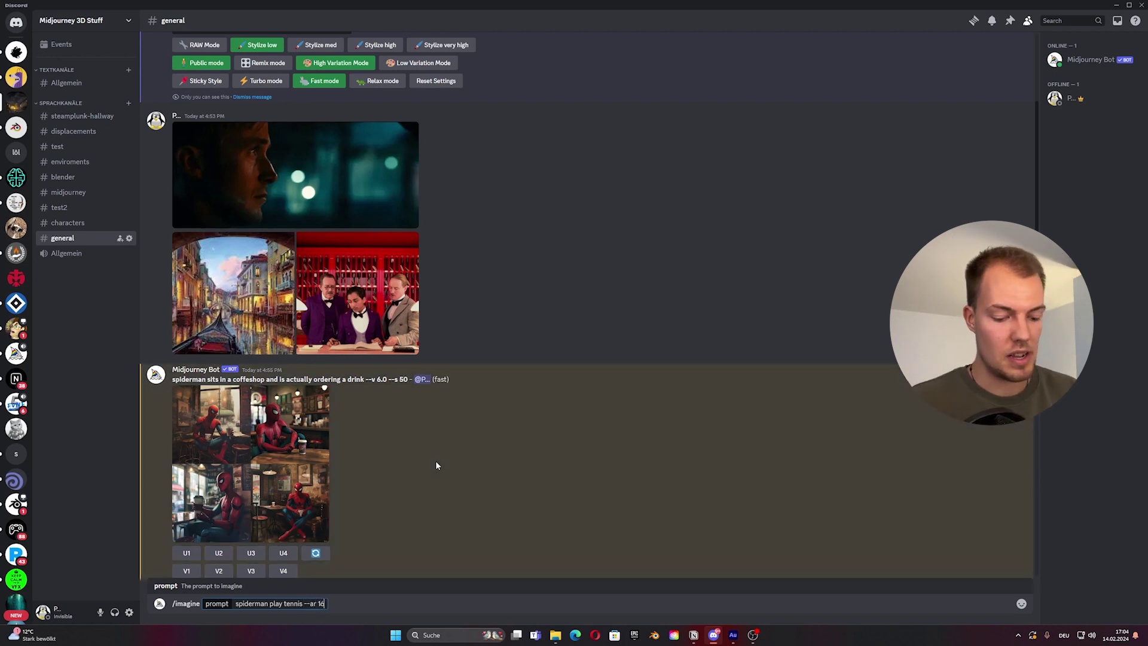
pyautogui.press('BackSpace')
pyautogui.press('BackSpace')
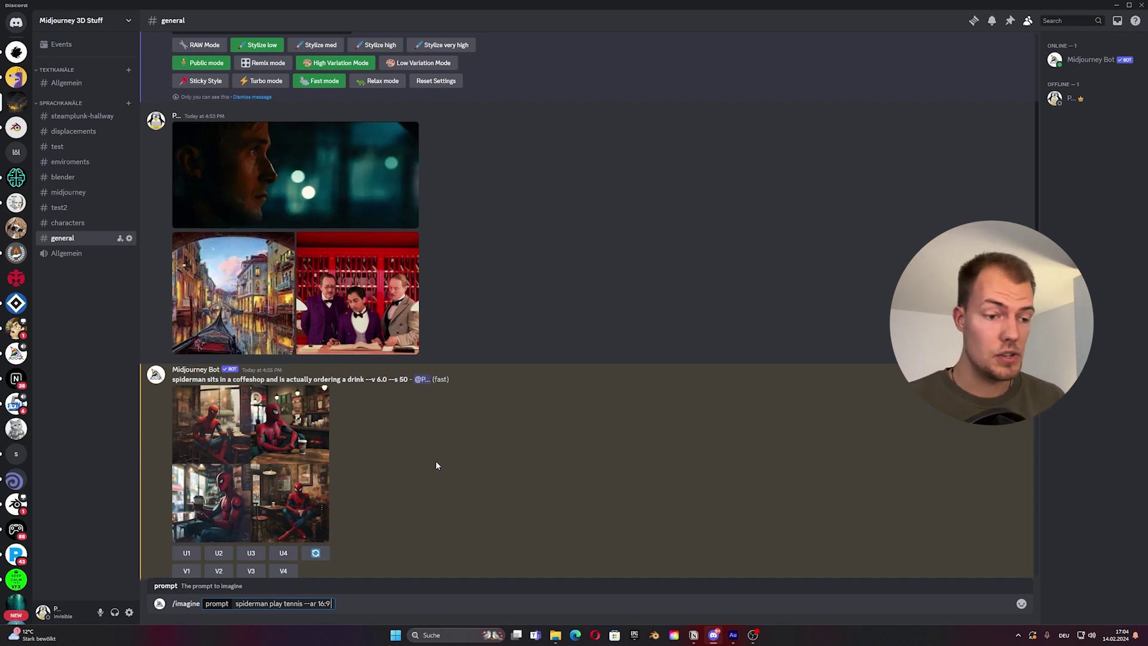
pyautogui.write('--sref')
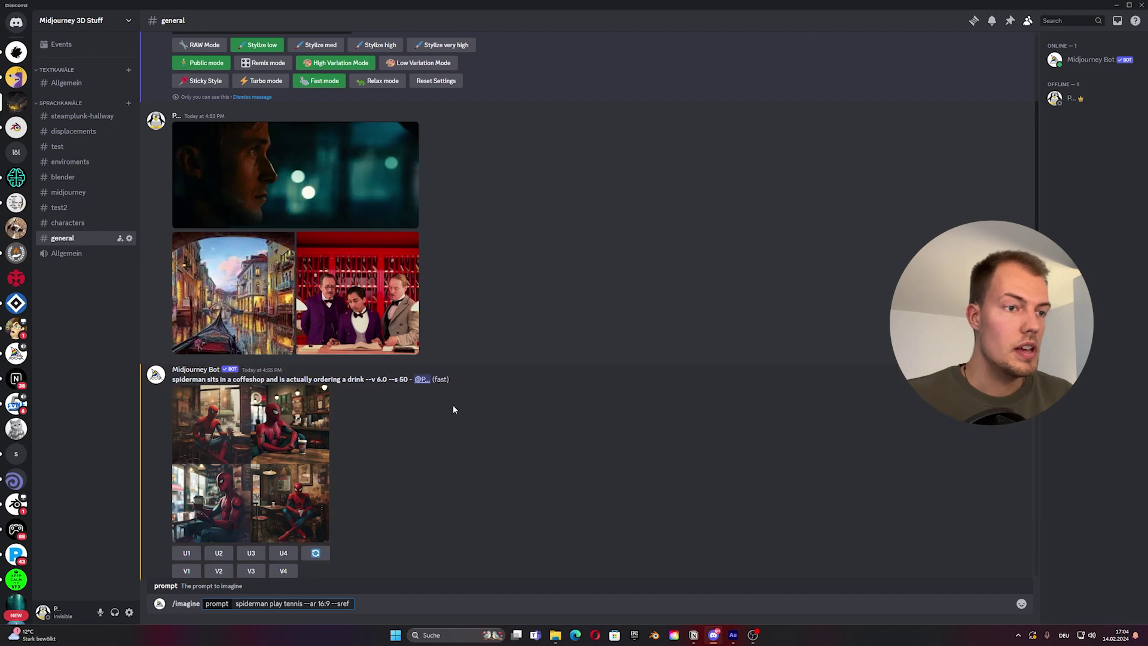
# Step: Add the links of the dark teal film still and the red hotel lobby screenshot after --sref, in that order
pyautogui.scroll(-2, 453, 404)
pyautogui.scroll(4, 566, 460)
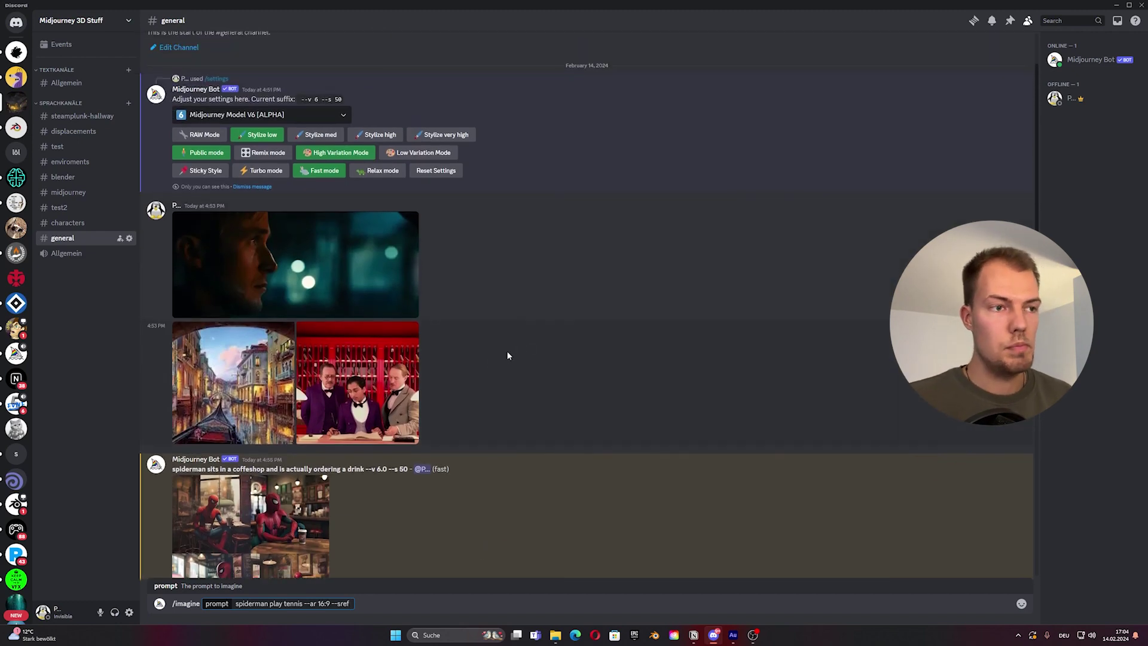
pyautogui.moveTo(301, 262); pyautogui.dragTo(353, 605)
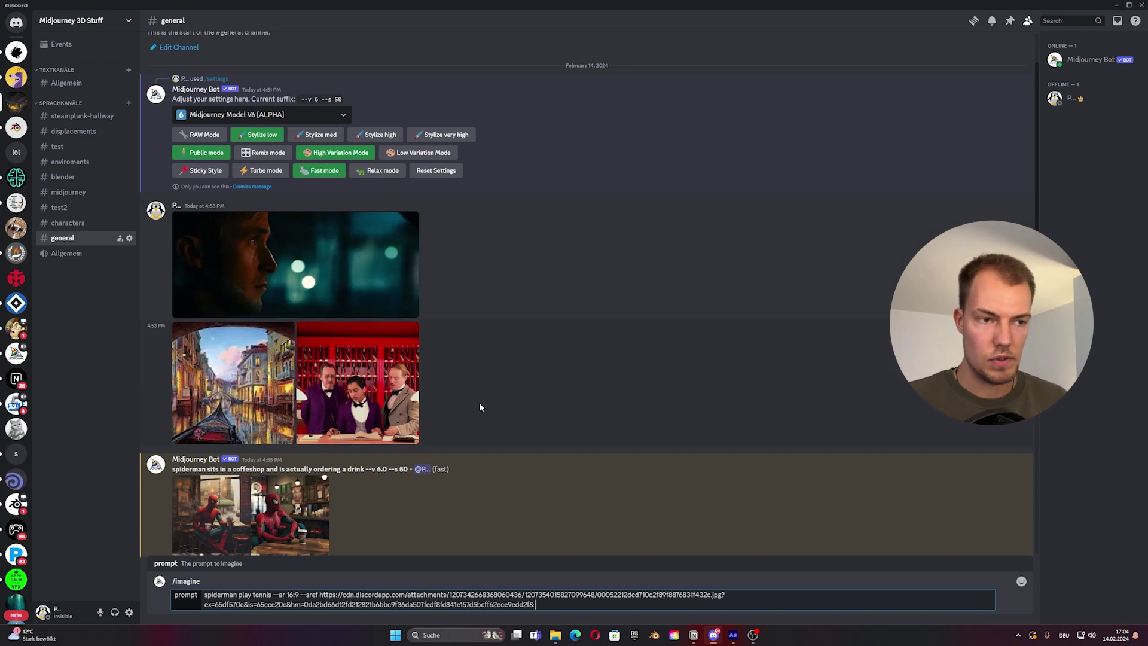
pyautogui.moveTo(343, 374); pyautogui.dragTo(514, 601)
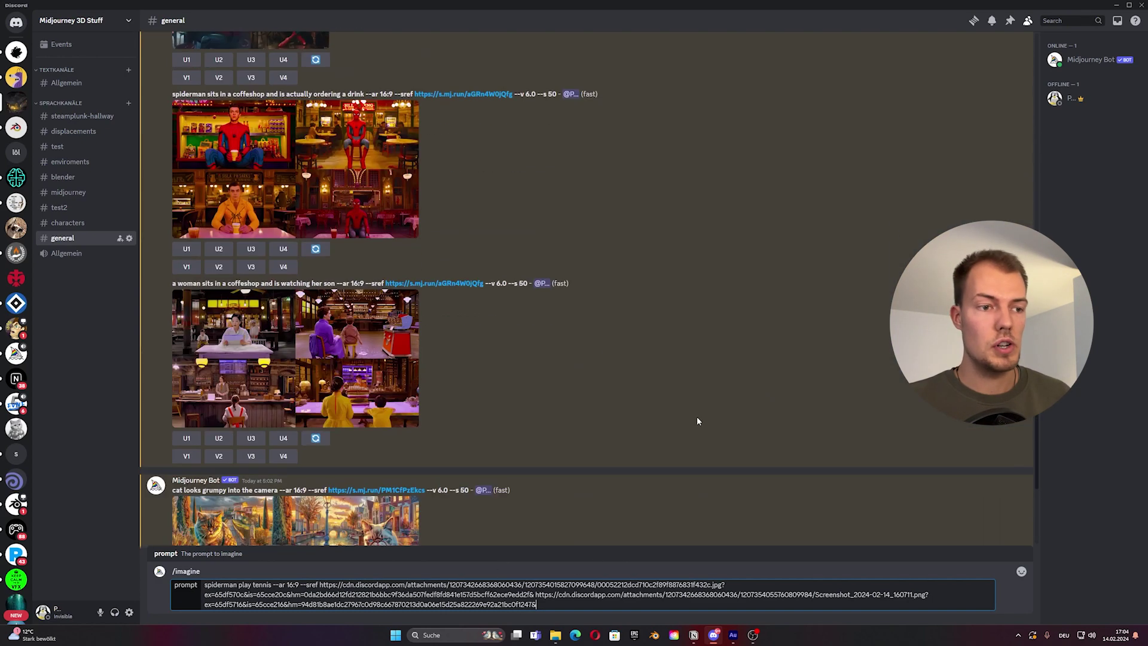
# Step: Weight the first style reference link with "::3" and generate the Spiderman tennis images
pyautogui.scroll(10, 596, 472)
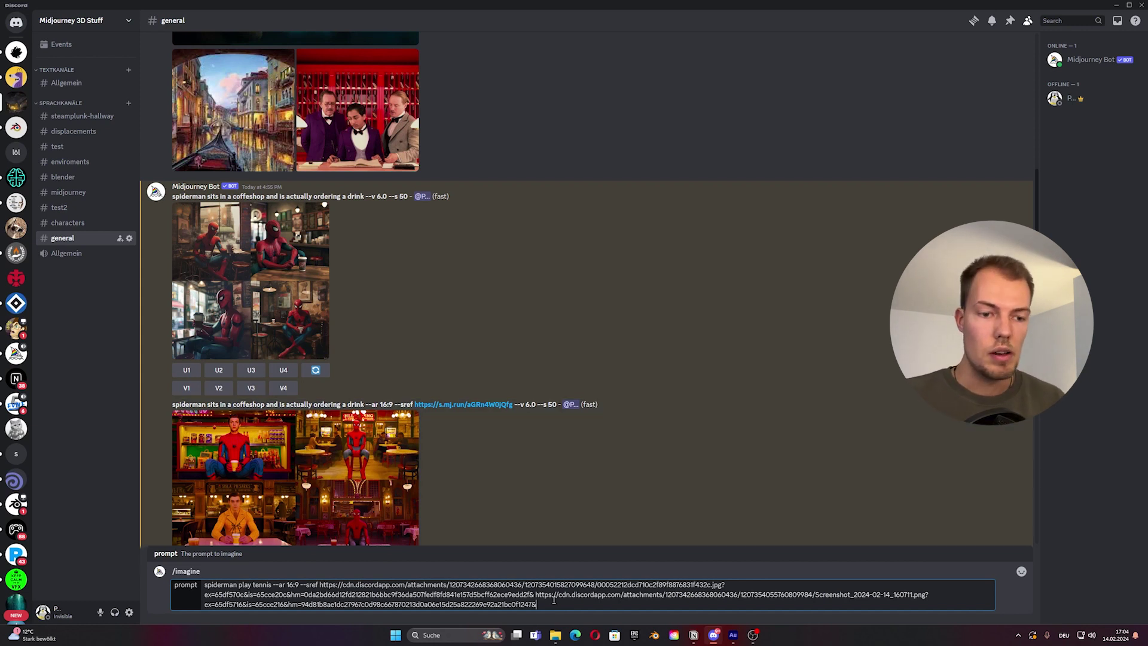
pyautogui.click(534, 594)
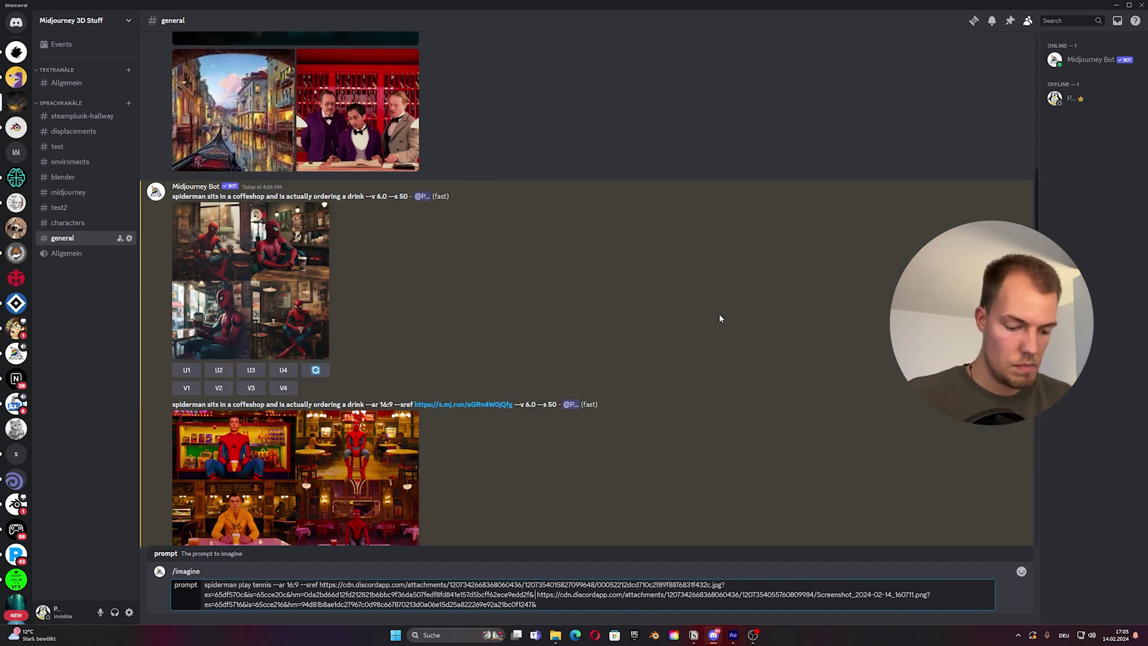
pyautogui.write('::')
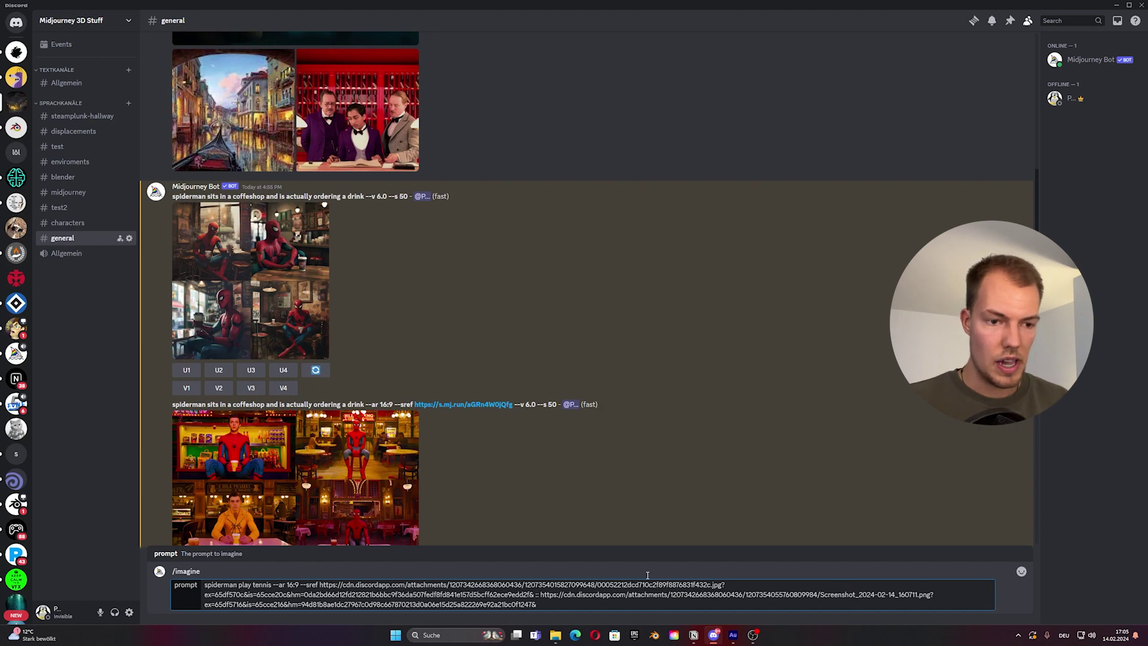
pyautogui.write('3')
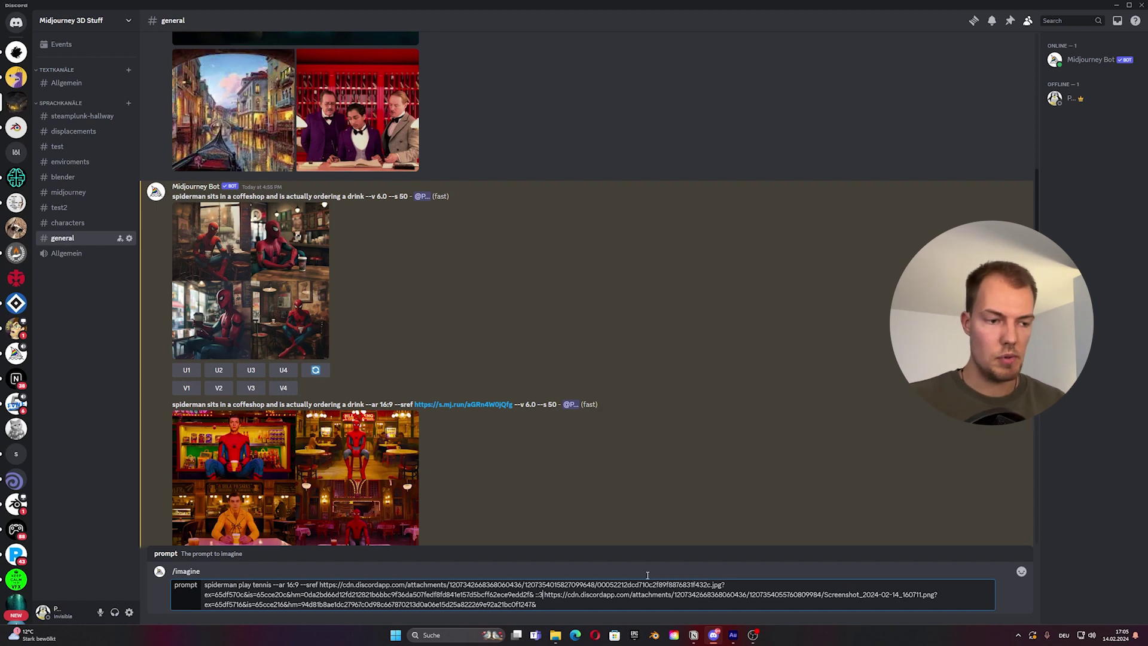
pyautogui.press('Return')
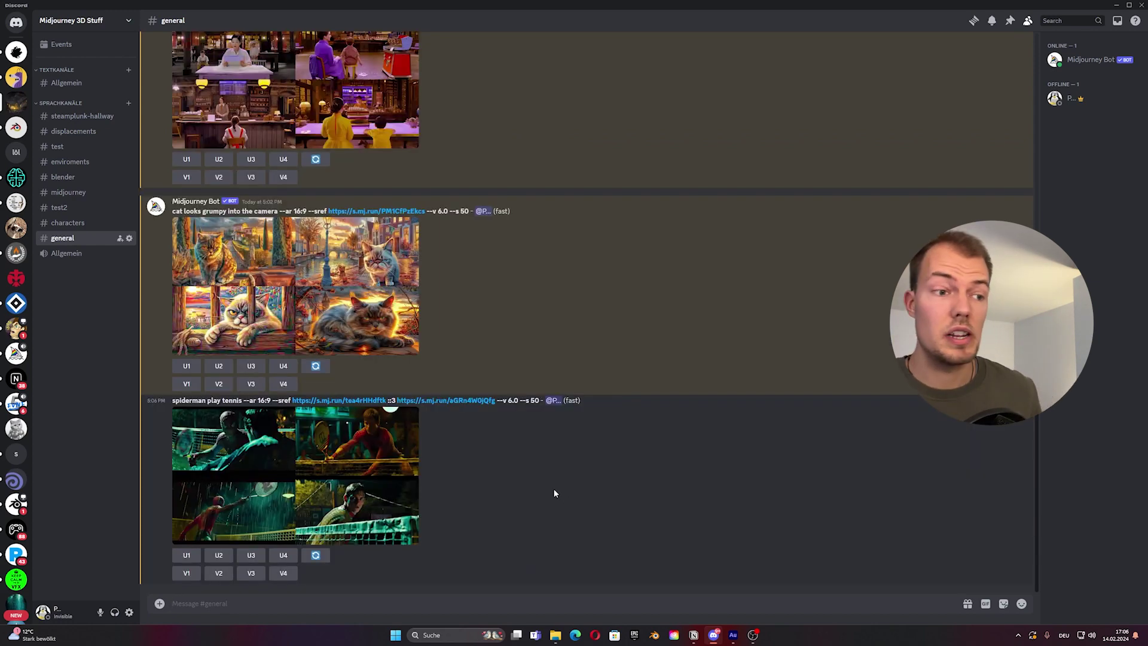
# Step: Enlarge the generated Spiderman tennis grid to inspect how it blends the two style references
pyautogui.click(338, 461)
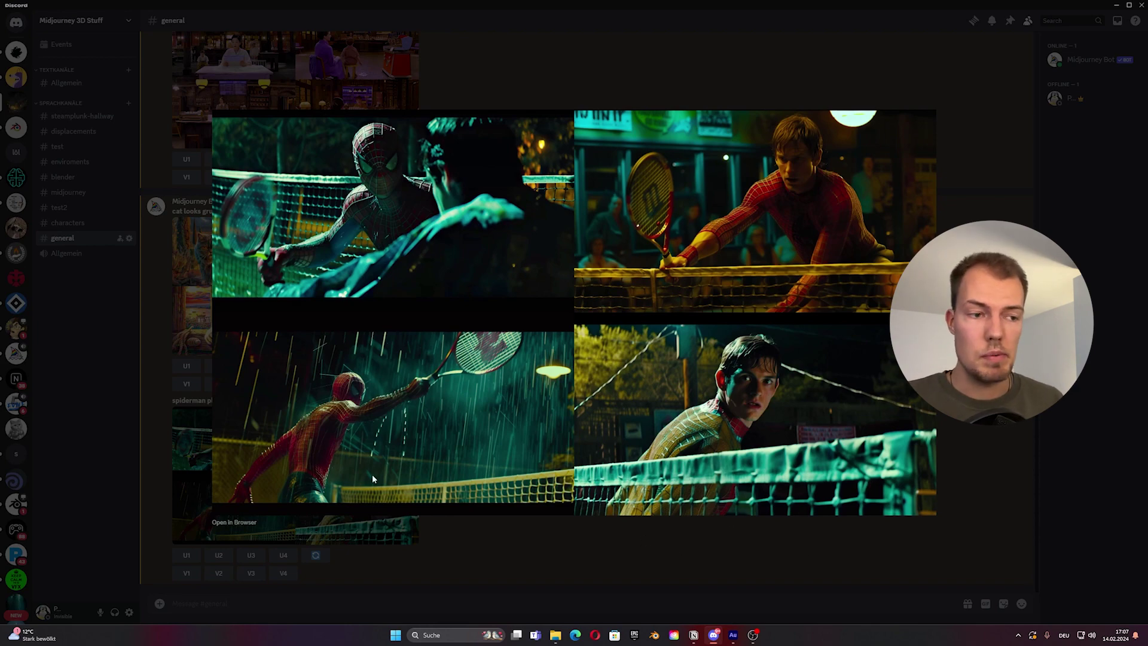
# Step: Re-examine the red hotel lobby reference image at full size to recall the style it contributes
pyautogui.press('Escape')
pyautogui.scroll(10, 353, 466)
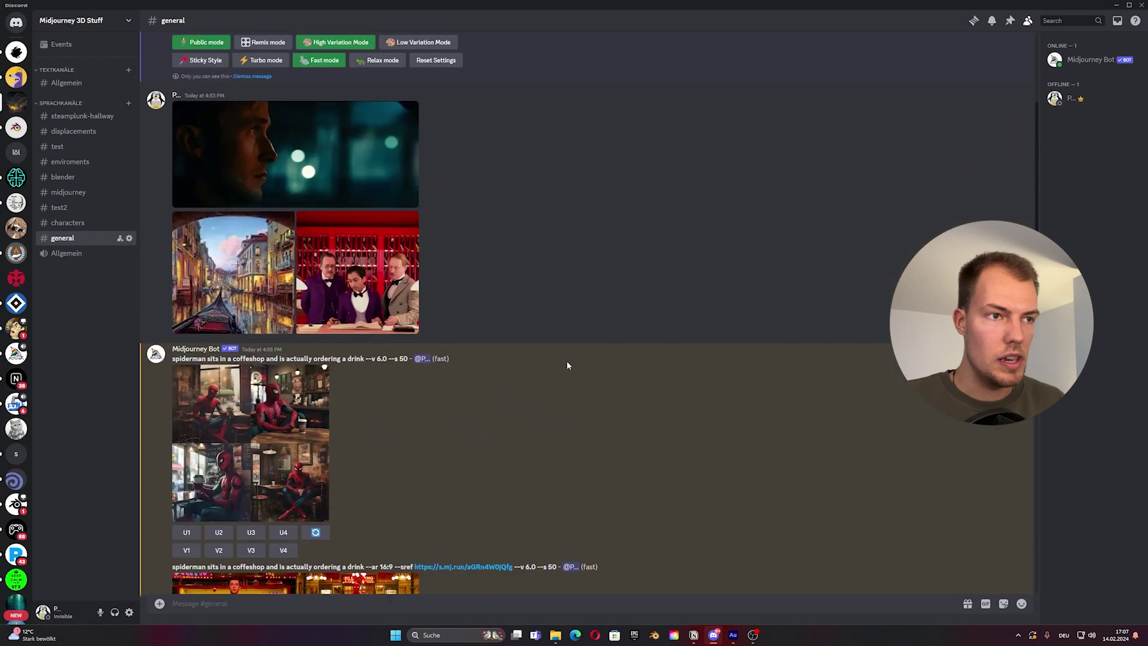
pyautogui.click(363, 315)
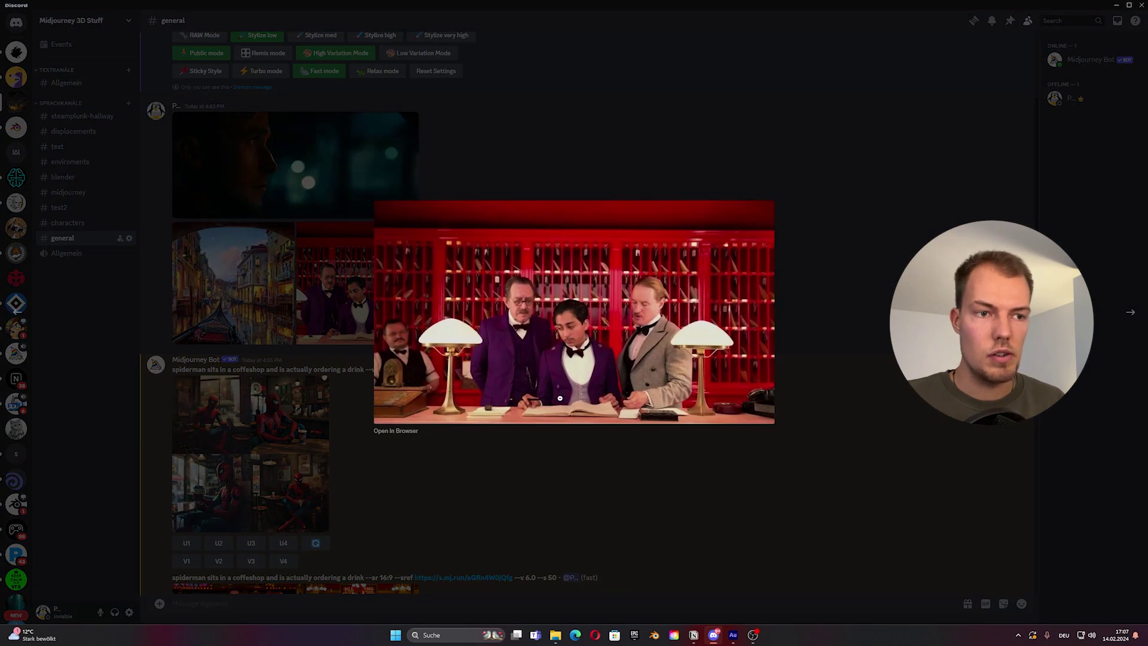
pyautogui.click(539, 472)
pyautogui.scroll(-3, 742, 329)
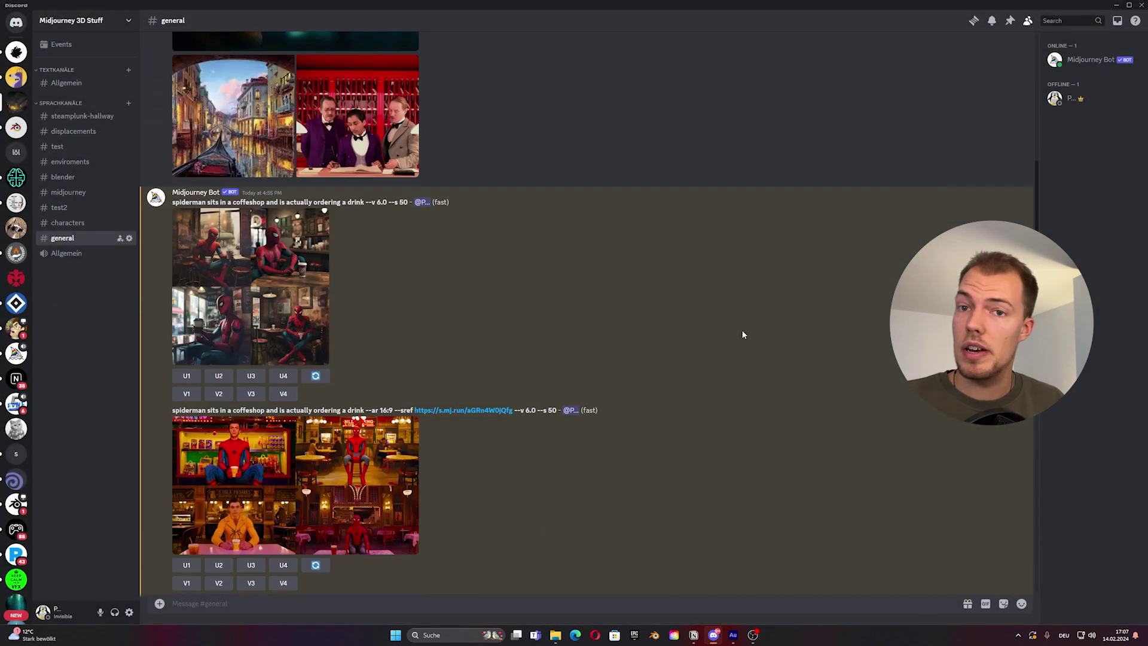
pyautogui.scroll(2, 723, 324)
pyautogui.click(413, 239)
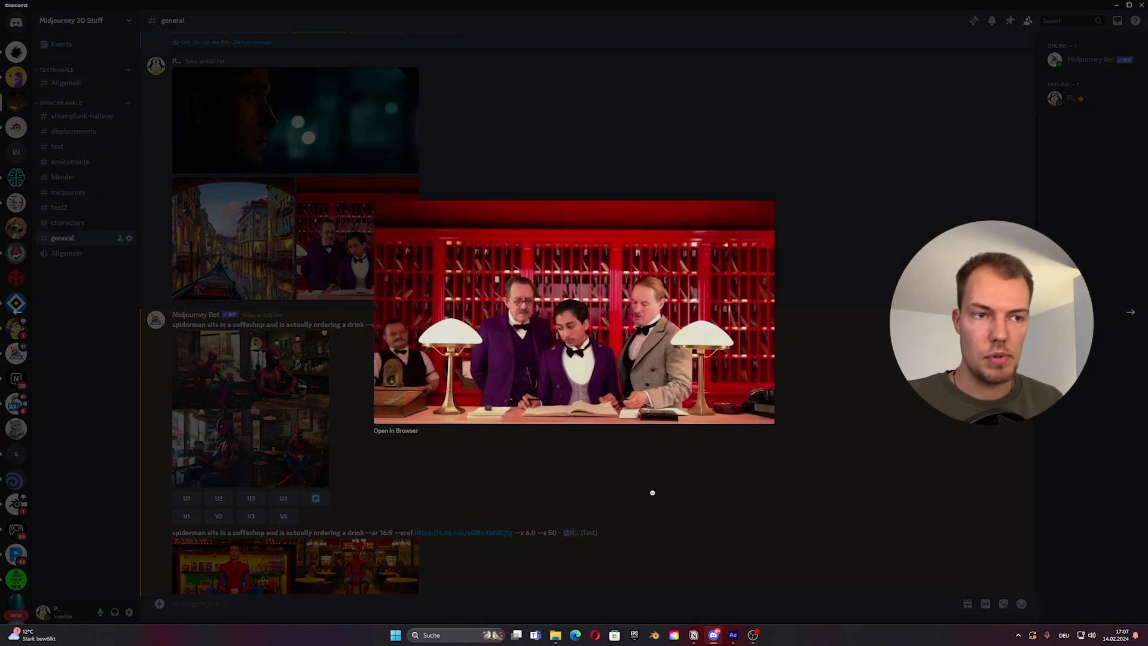
pyautogui.click(651, 490)
# Step: Return to the weighted Spiderman tennis grid and view it enlarged to compare its colours with the hotel lobby reference
pyautogui.scroll(-10, 583, 287)
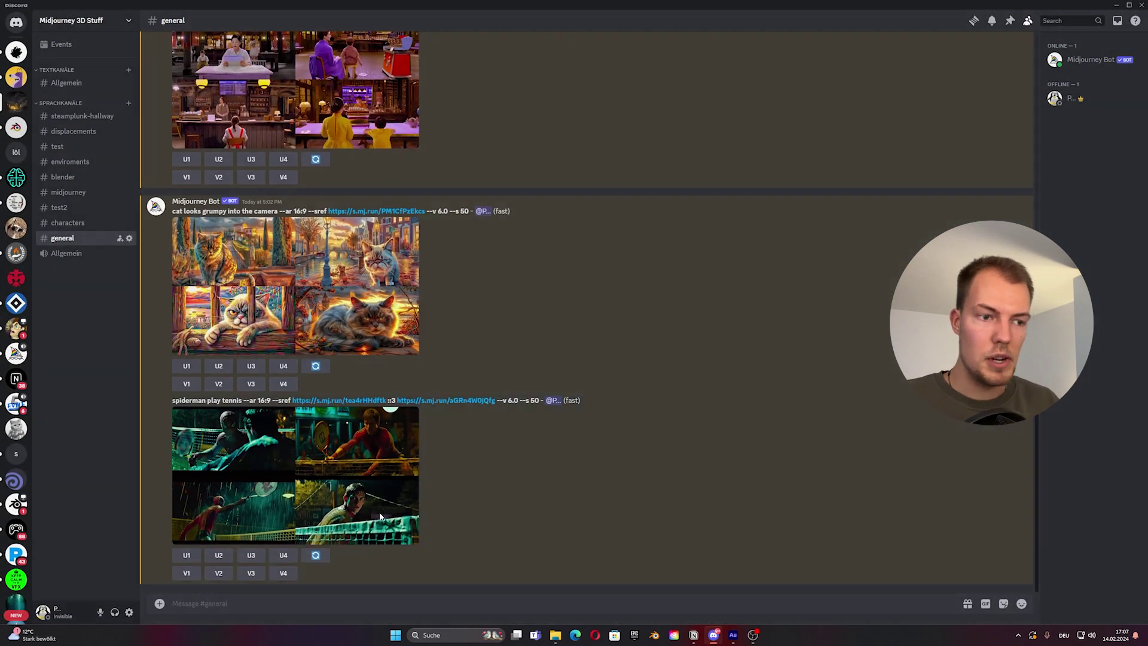
pyautogui.click(379, 512)
pyautogui.click(709, 539)
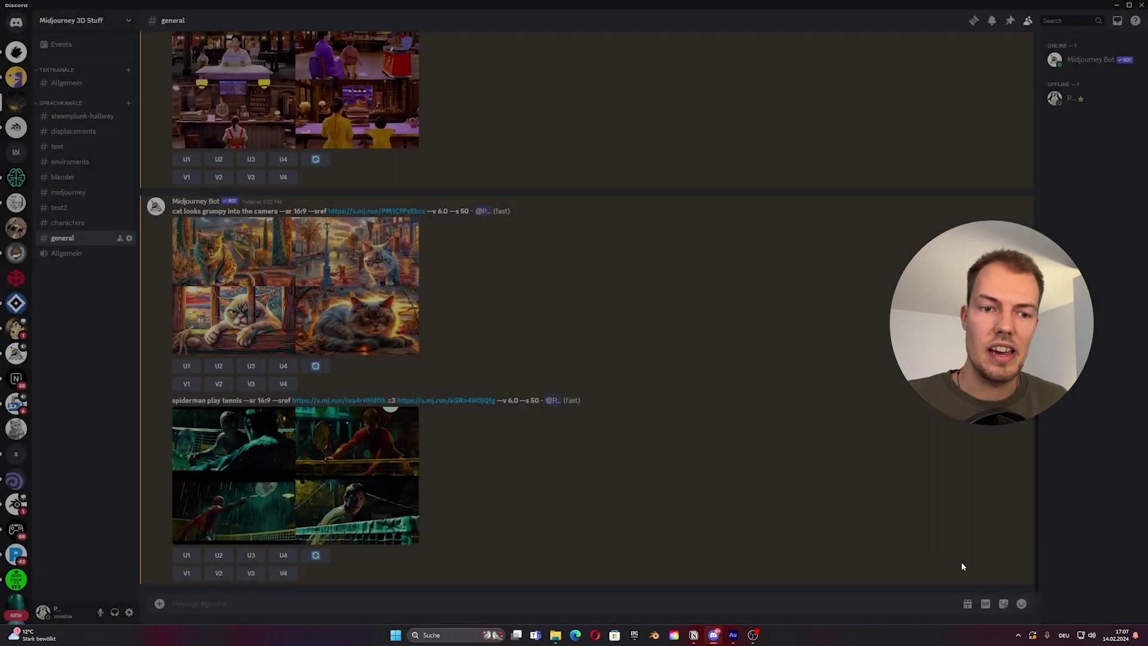
pyautogui.click(394, 505)
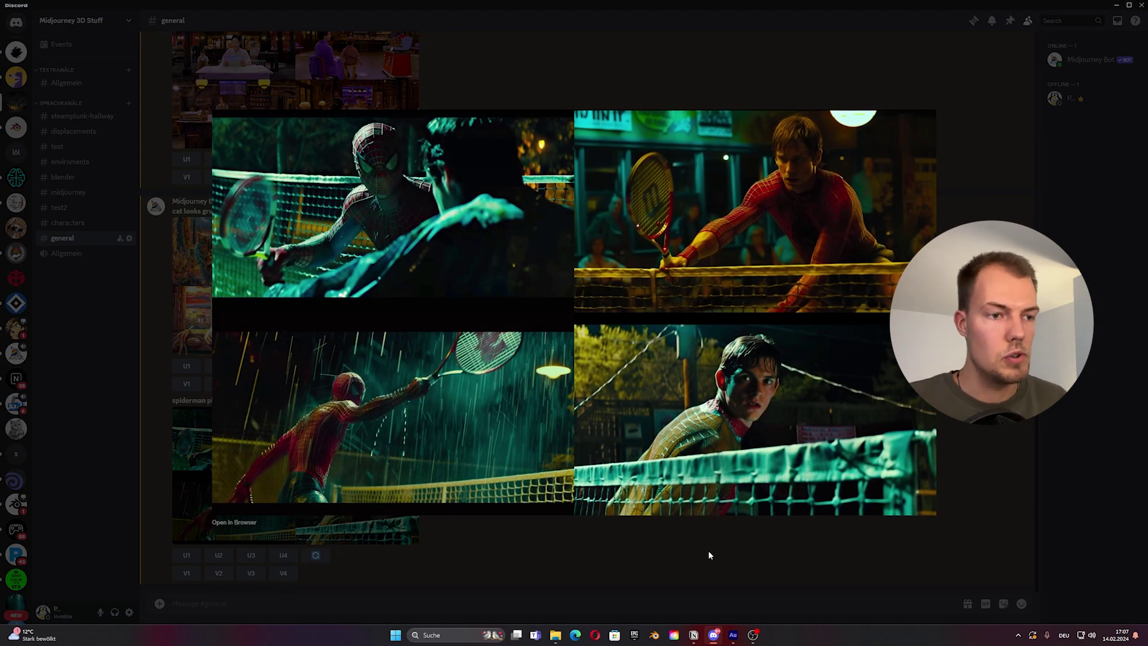
pyautogui.click(656, 583)
pyautogui.click(335, 486)
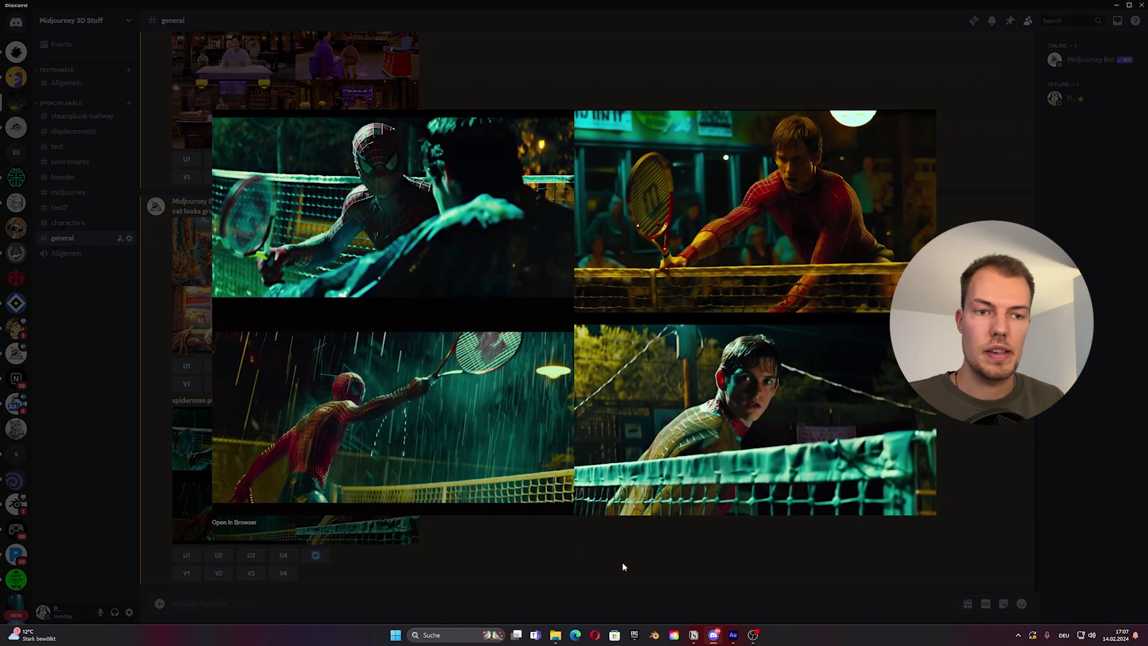